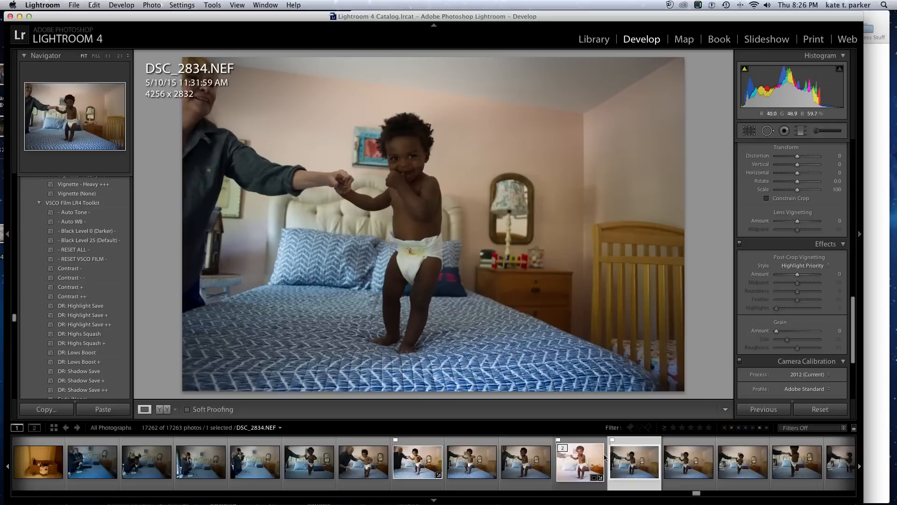
# Step: View the finished edit DSC_2834-Edit.tif for reference and return to the raw photo DSC_2834.NEF
pyautogui.click(574, 476)
pyautogui.click(578, 473)
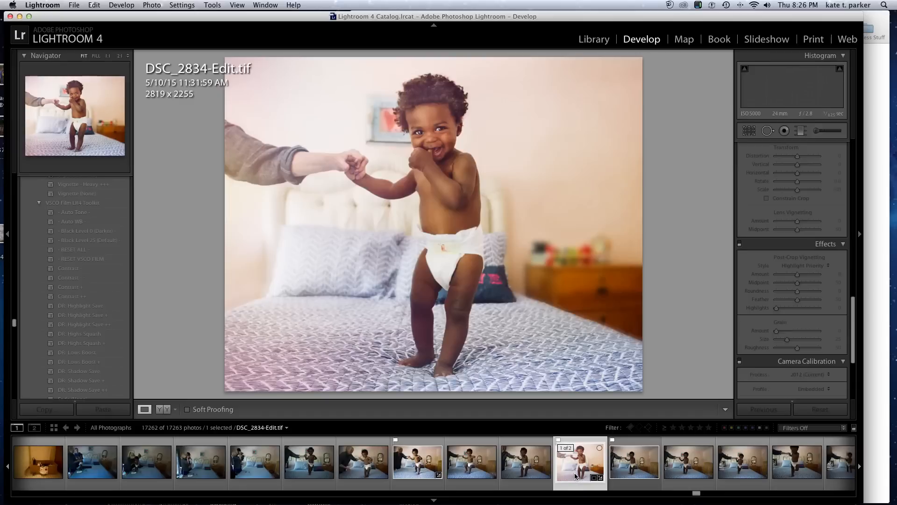
pyautogui.click(635, 473)
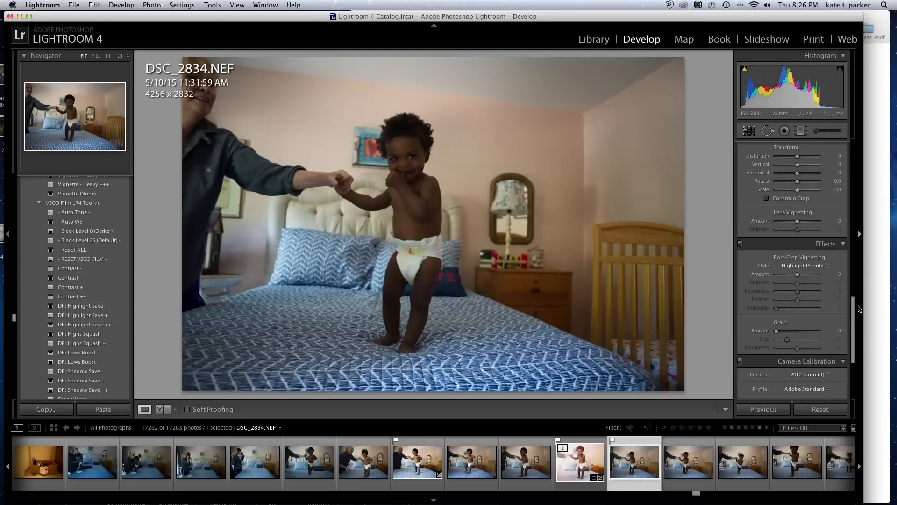
# Step: Set the raw photo's exposure to +1.10, white balance temperature to 5164 and tint to +35
pyautogui.scroll(10, 858, 306)
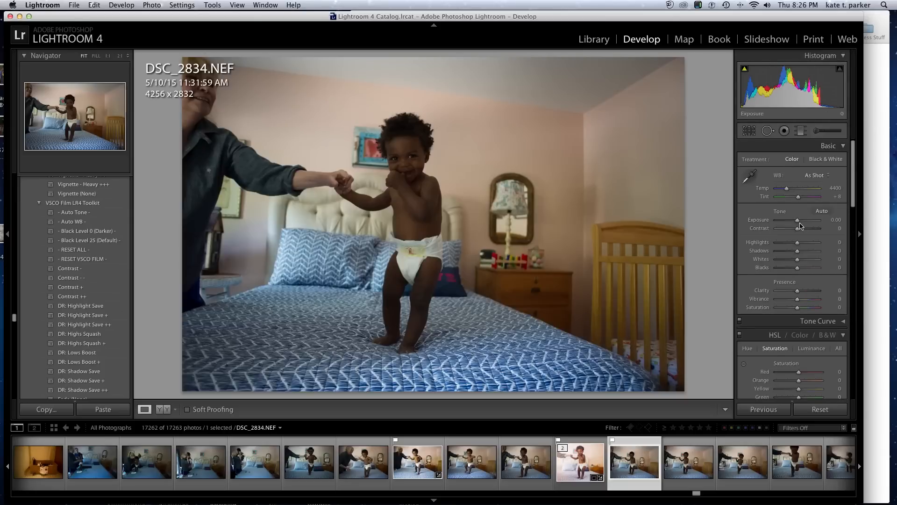
pyautogui.moveTo(797, 222); pyautogui.dragTo(802, 220)
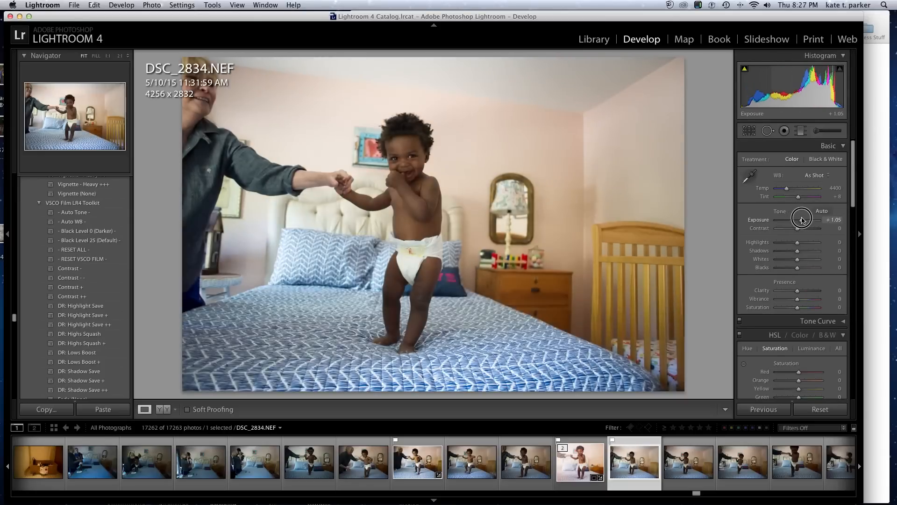
pyautogui.moveTo(788, 189); pyautogui.dragTo(789, 189)
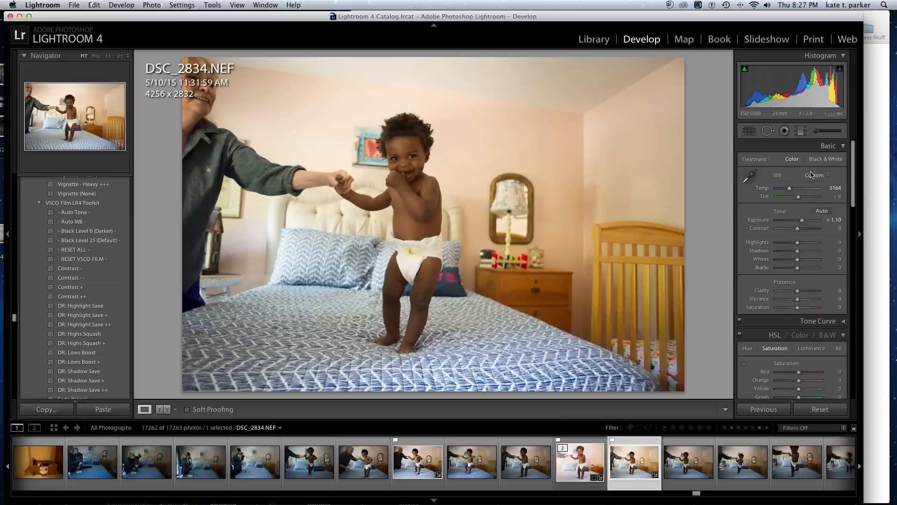
pyautogui.click(799, 197)
pyautogui.moveTo(799, 199); pyautogui.dragTo(804, 198)
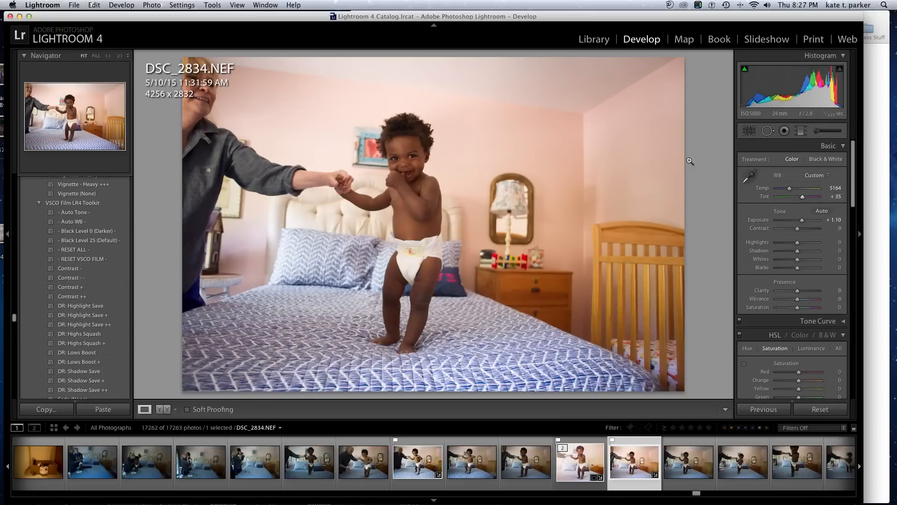
# Step: Paint the child's eye with the One Willow eye adjustment brush and raise the mask's exposure to about 1.03
pyautogui.click(411, 158)
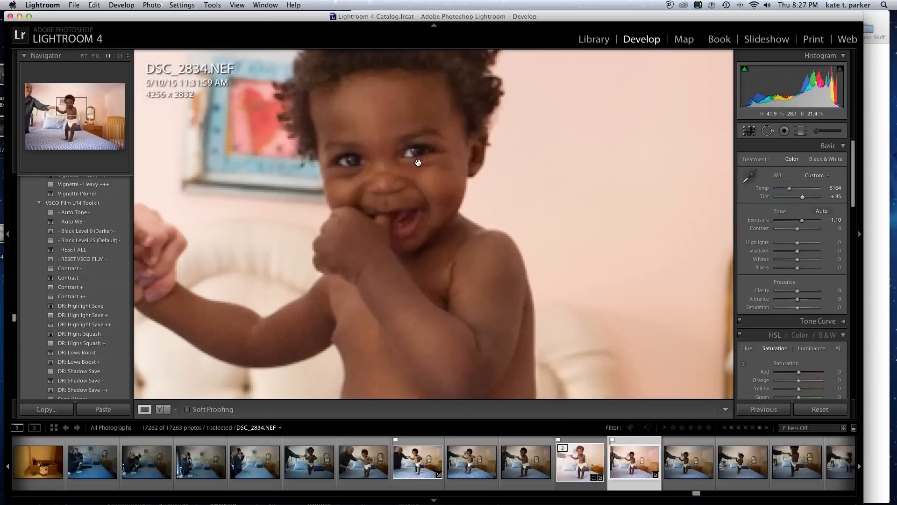
pyautogui.click(818, 132)
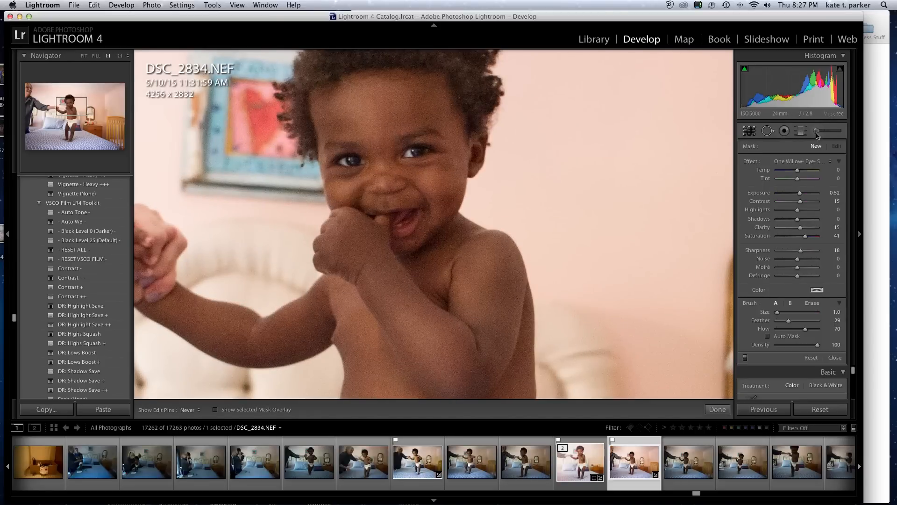
pyautogui.click(815, 134)
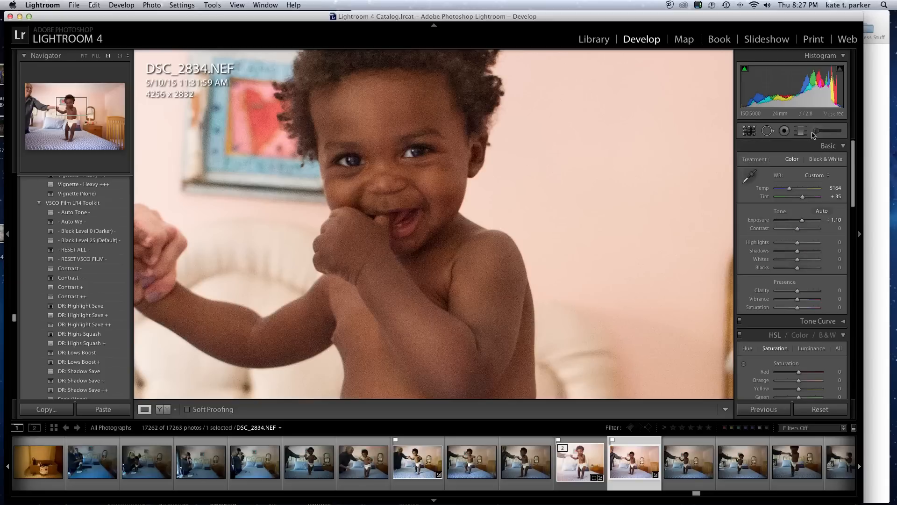
pyautogui.click(817, 132)
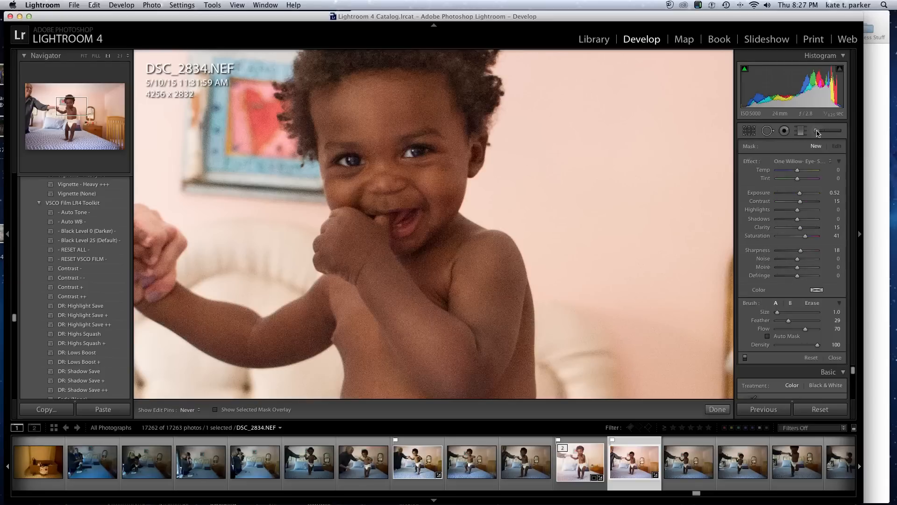
pyautogui.click(817, 132)
pyautogui.moveTo(353, 161); pyautogui.dragTo(357, 160)
pyautogui.moveTo(800, 193); pyautogui.dragTo(803, 193)
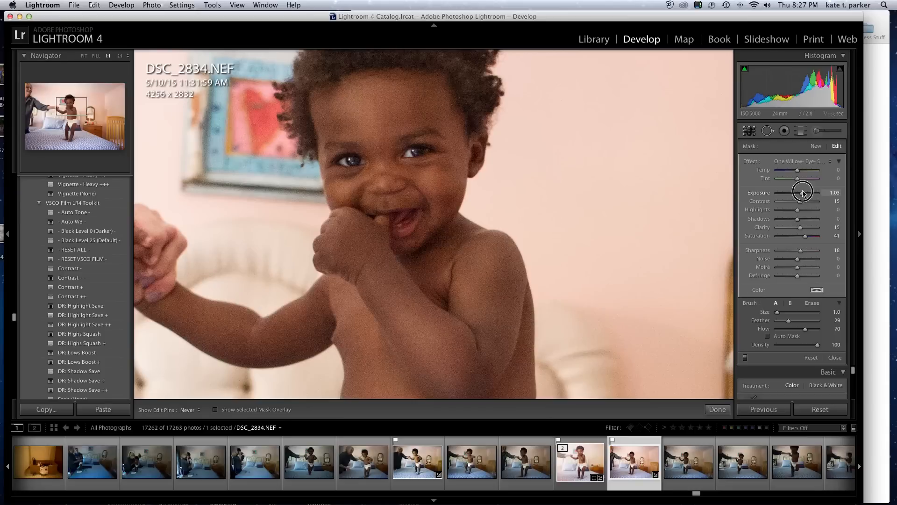
# Step: Paint a new eye-brightening mask at 0.52 exposure over the child's eyes and close the adjustment brush
pyautogui.click(817, 146)
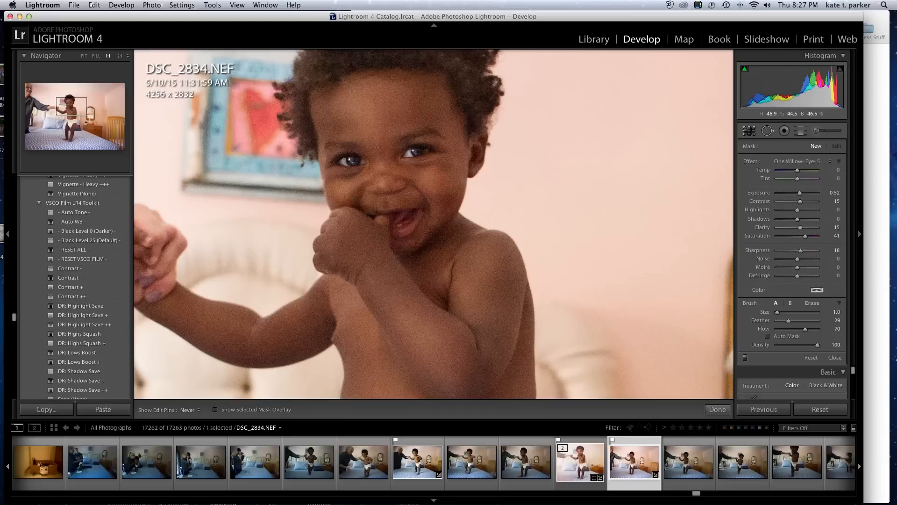
pyautogui.click(362, 162)
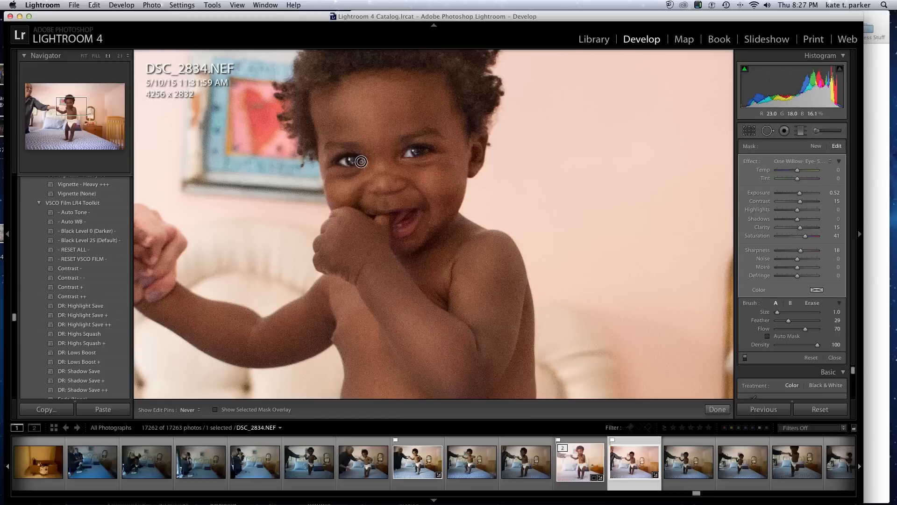
pyautogui.moveTo(410, 150); pyautogui.dragTo(409, 154)
pyautogui.click(822, 131)
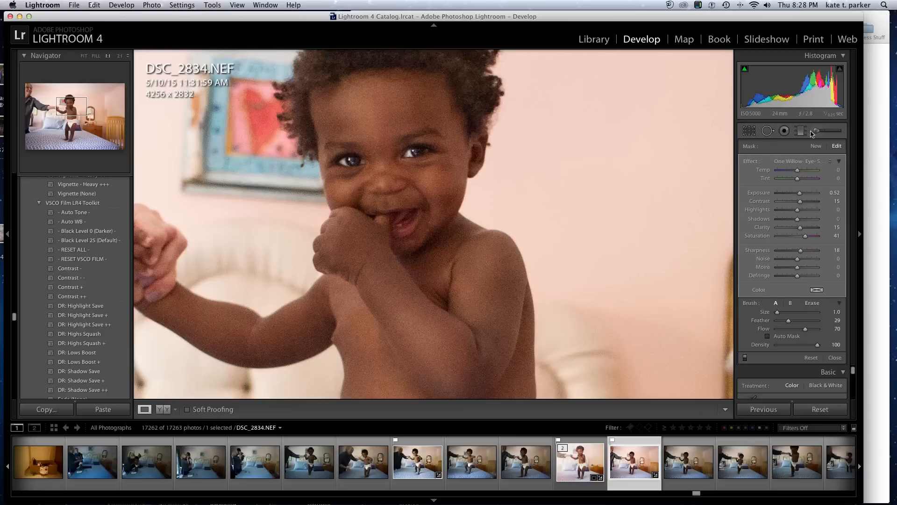
pyautogui.press('z')
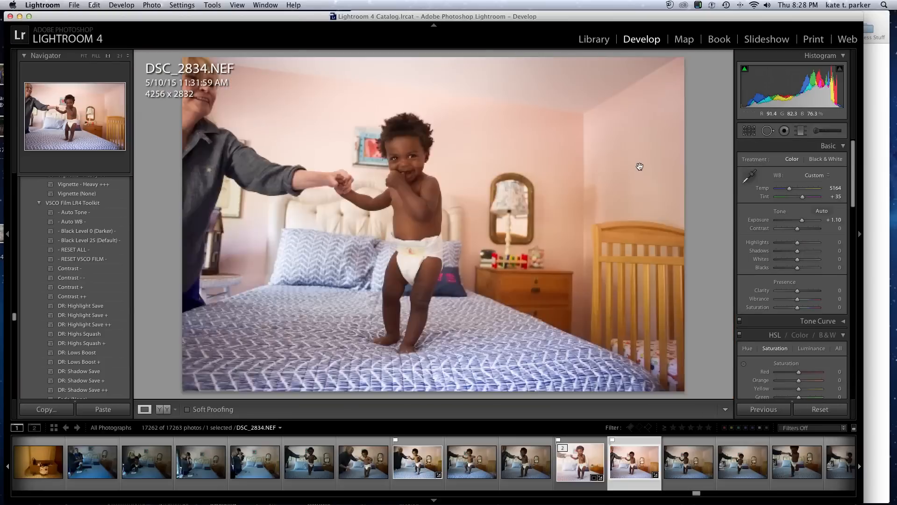
pyautogui.press('z')
pyautogui.click(638, 160)
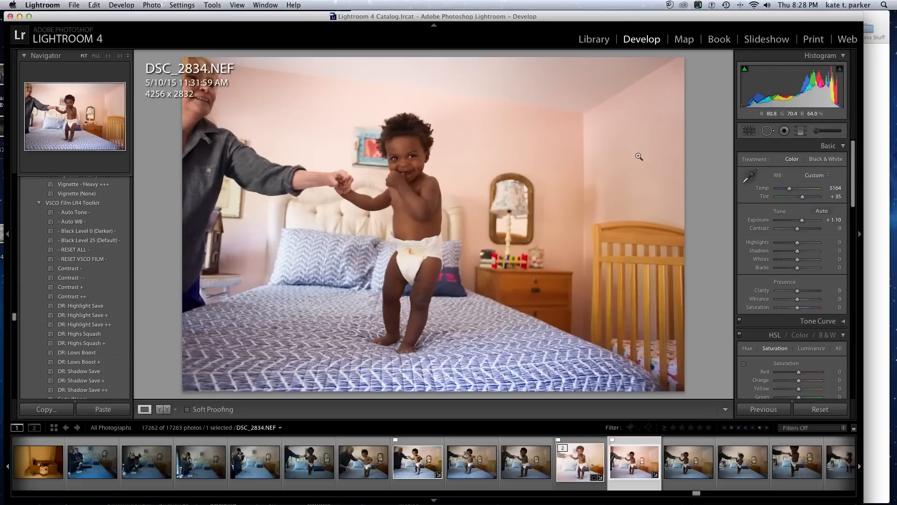
# Step: Crop the photo to 3616 x 2410 at the As Shot aspect and straighten it with an angle of -1.44
pyautogui.moveTo(856, 198); pyautogui.dragTo(878, 376)
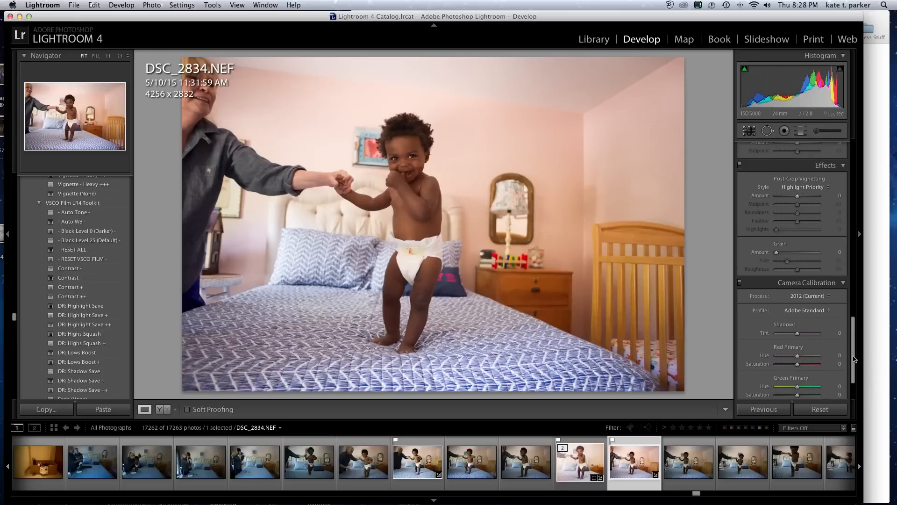
pyautogui.moveTo(854, 357); pyautogui.dragTo(853, 330)
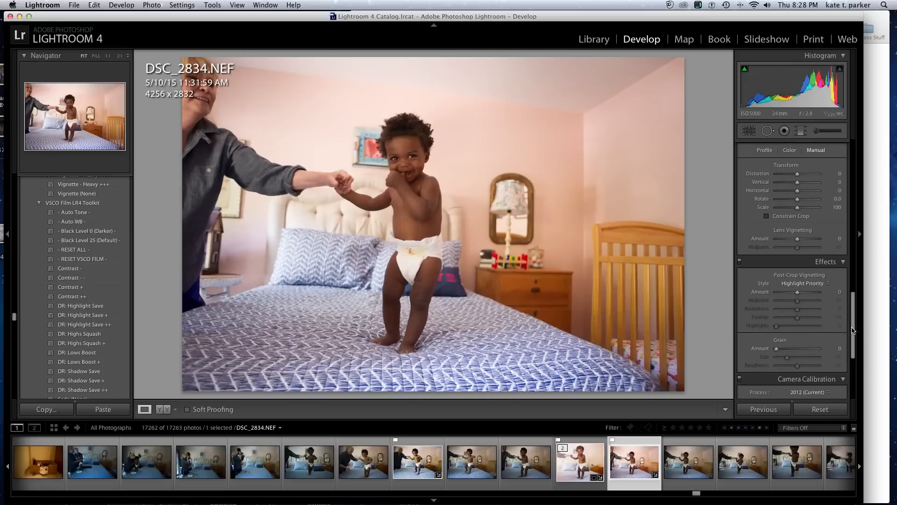
pyautogui.click(749, 131)
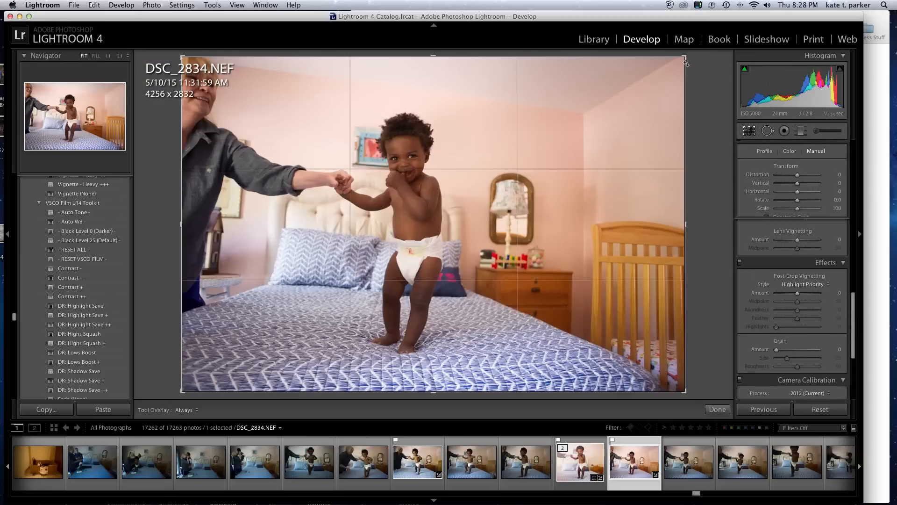
pyautogui.click(812, 163)
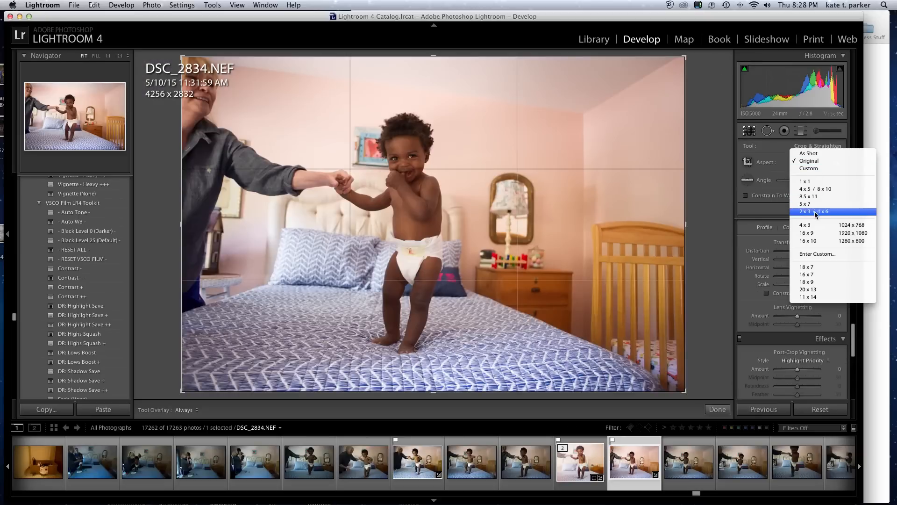
pyautogui.click(695, 70)
pyautogui.moveTo(685, 57); pyautogui.dragTo(645, 69)
pyautogui.moveTo(360, 185); pyautogui.dragTo(322, 190)
pyautogui.moveTo(666, 224); pyautogui.dragTo(680, 202)
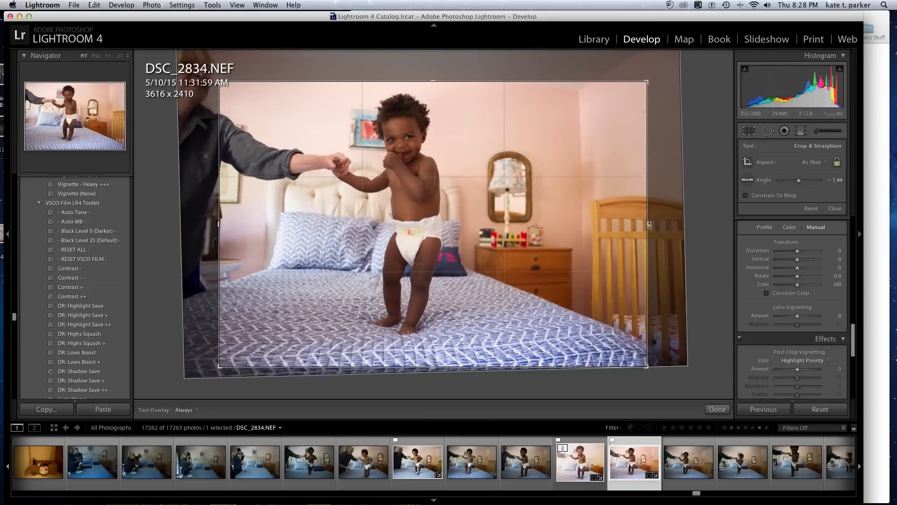
# Step: Change the crop aspect to 4 x 5 / 8 x 10 and tighten the crop around the child to 2984 x 2387
pyautogui.click(814, 162)
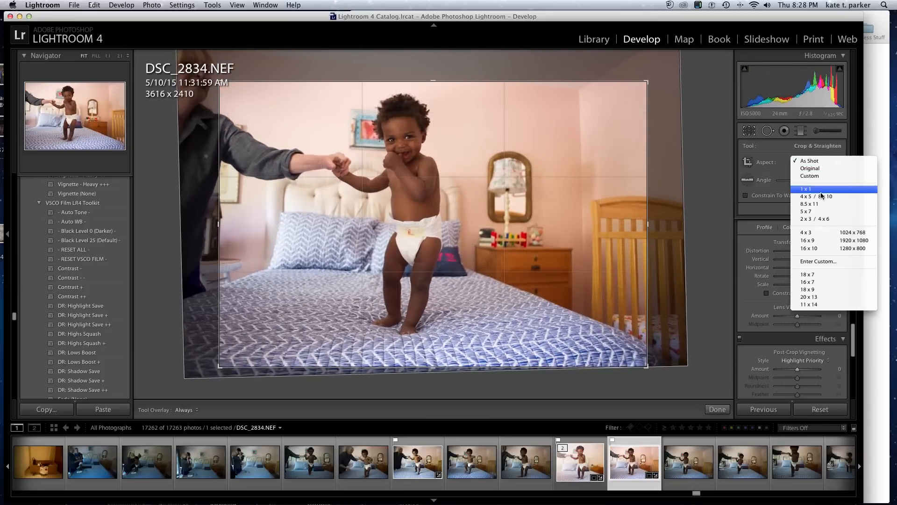
pyautogui.press('Return')
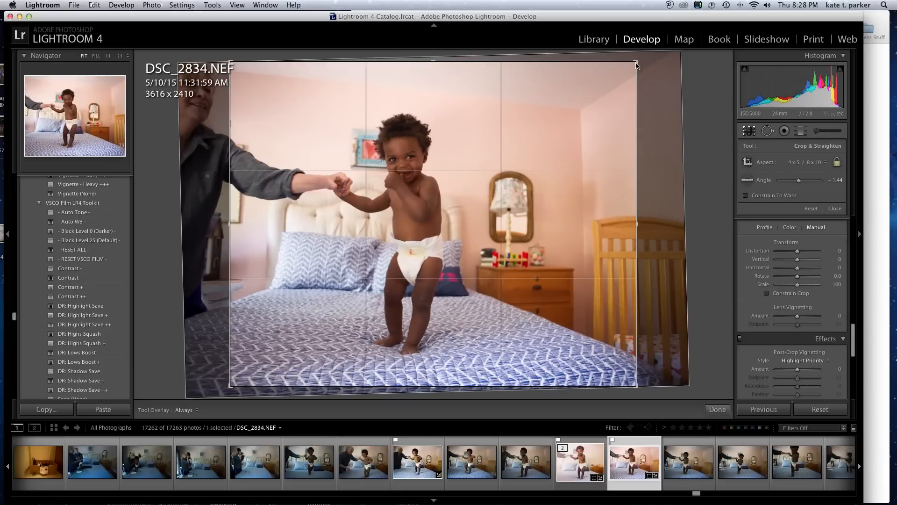
pyautogui.moveTo(635, 61); pyautogui.dragTo(612, 66)
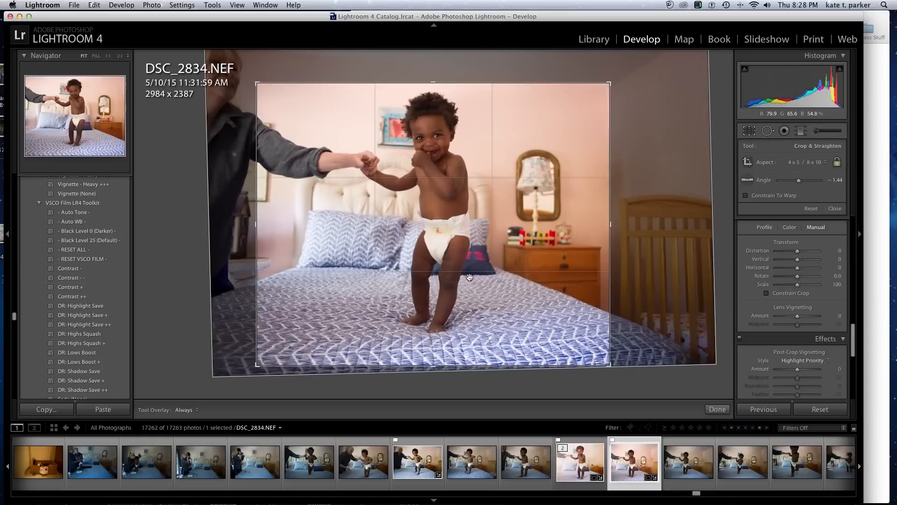
pyautogui.moveTo(455, 272); pyautogui.dragTo(457, 277)
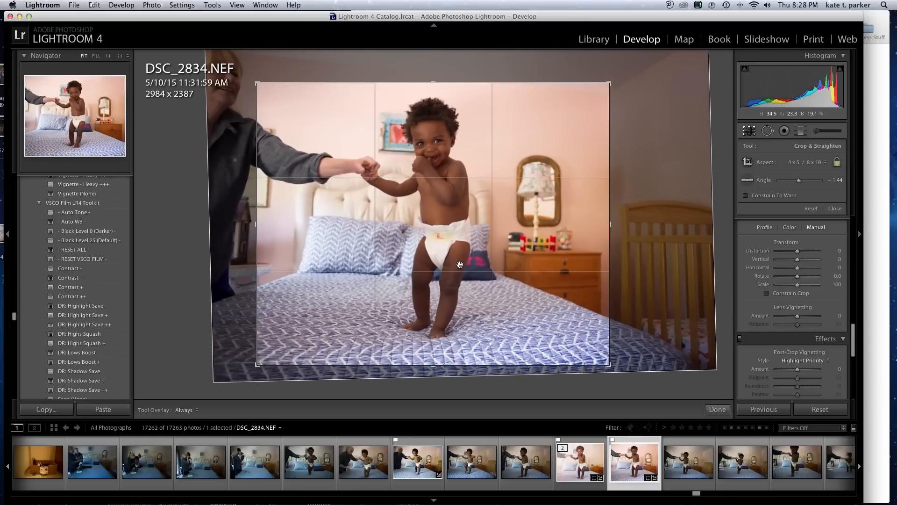
pyautogui.press('Return')
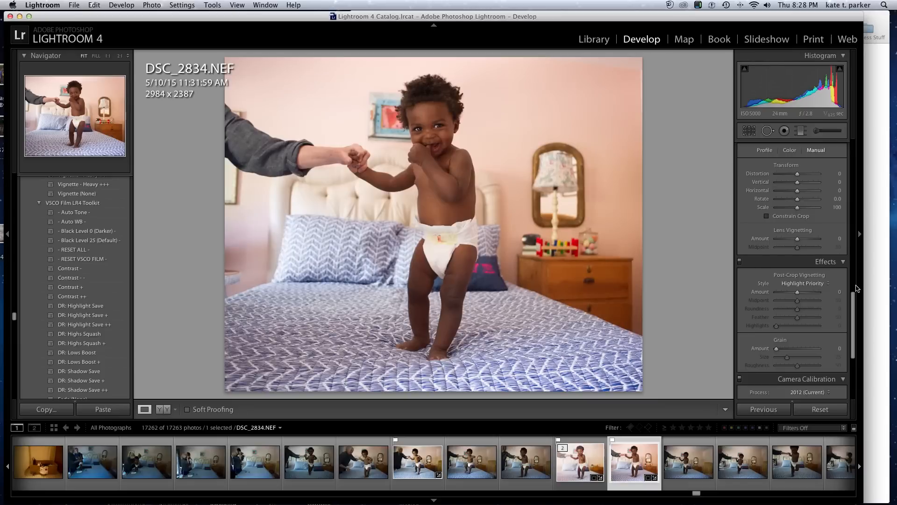
# Step: Tighten the crop slightly to 2940 x 2352 and reposition the photo within the frame
pyautogui.click(748, 131)
pyautogui.moveTo(607, 84); pyautogui.dragTo(605, 83)
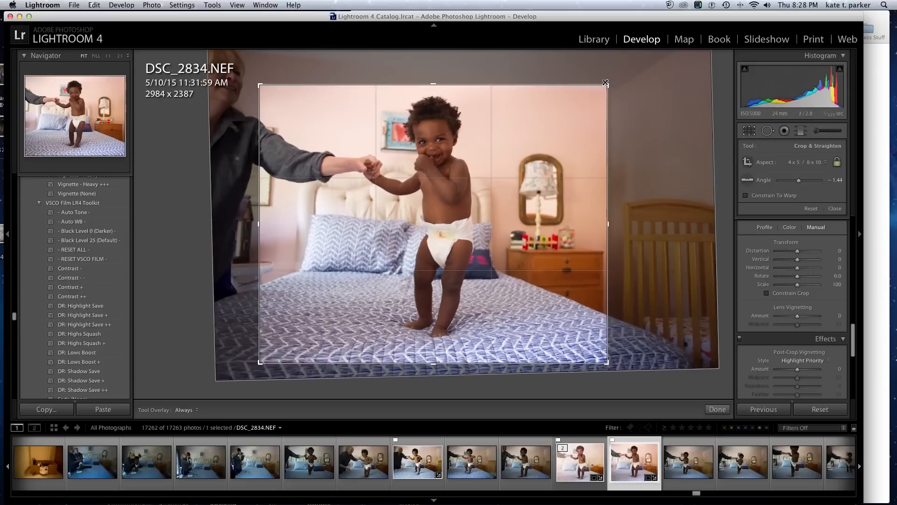
pyautogui.moveTo(496, 184); pyautogui.dragTo(501, 190)
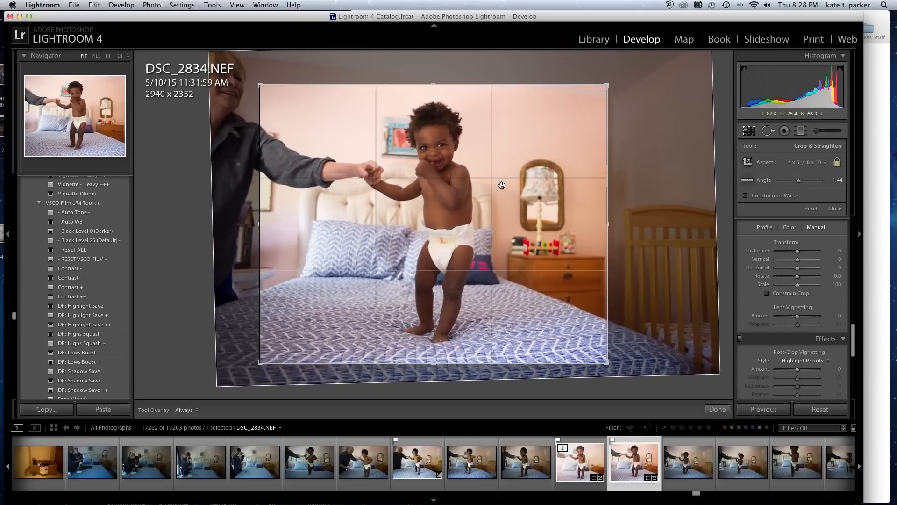
pyautogui.press('Return')
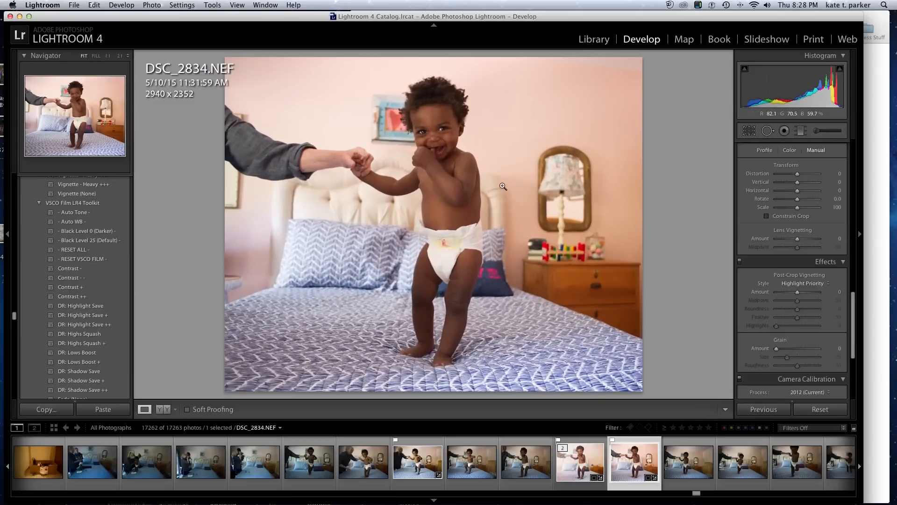
# Step: Send the cropped photo to Photoshop for editing, rendered using Lightroom
pyautogui.rightClick(531, 263)
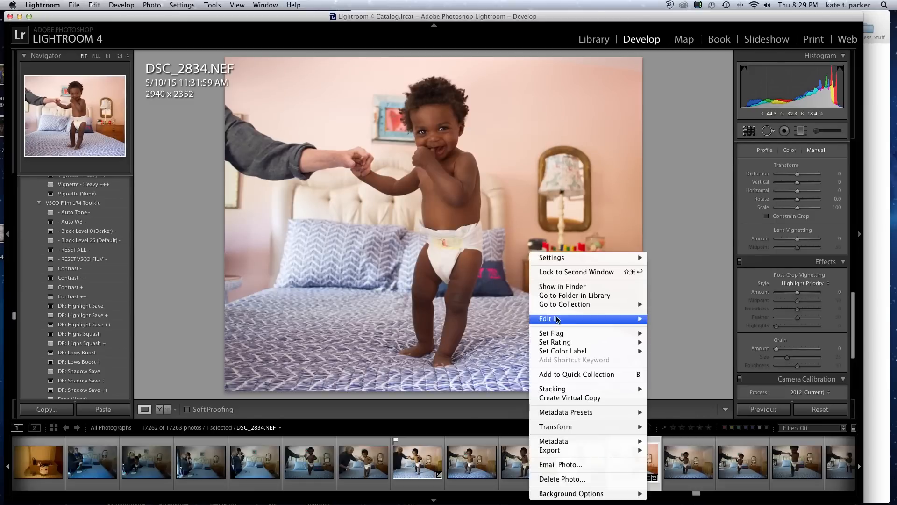
pyautogui.moveTo(558, 319)
pyautogui.click(691, 321)
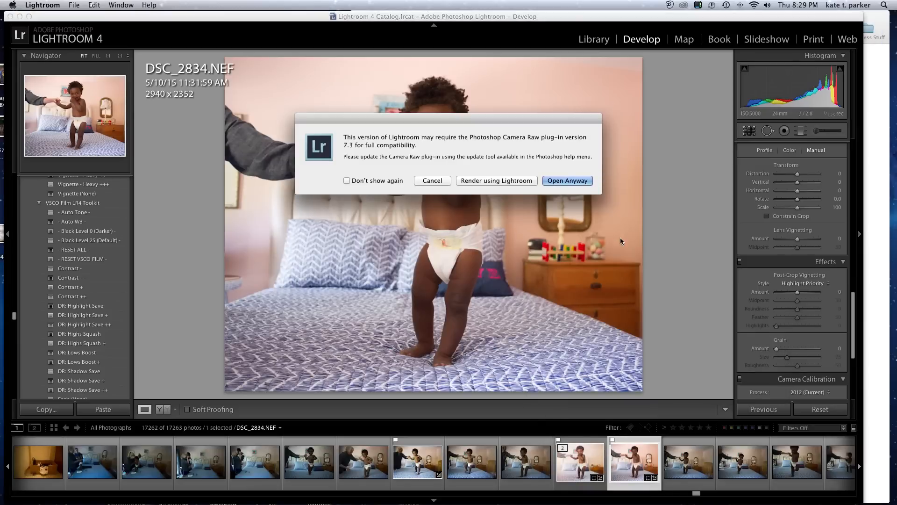
pyautogui.click(486, 179)
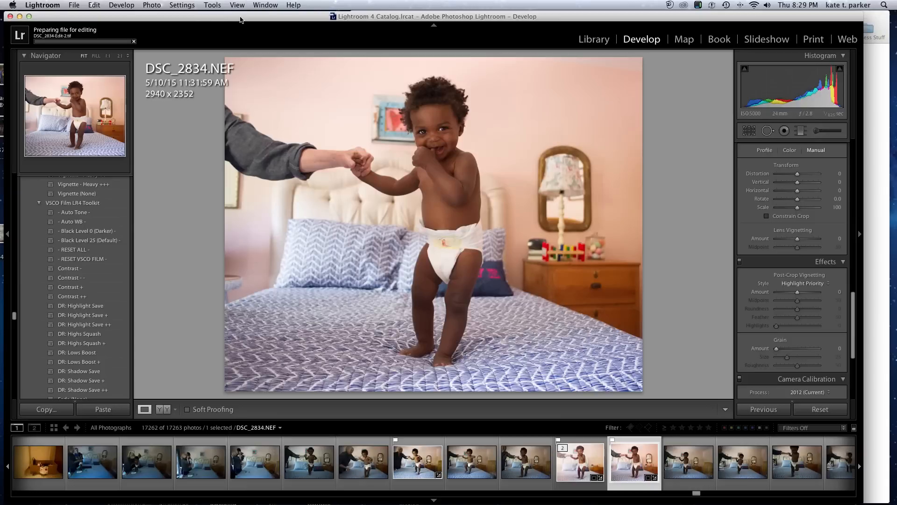
# Step: Move the Lightroom window aside, dismiss the Export Progress window and close the Light Leaks folder window
pyautogui.moveTo(281, 16); pyautogui.dragTo(325, 147)
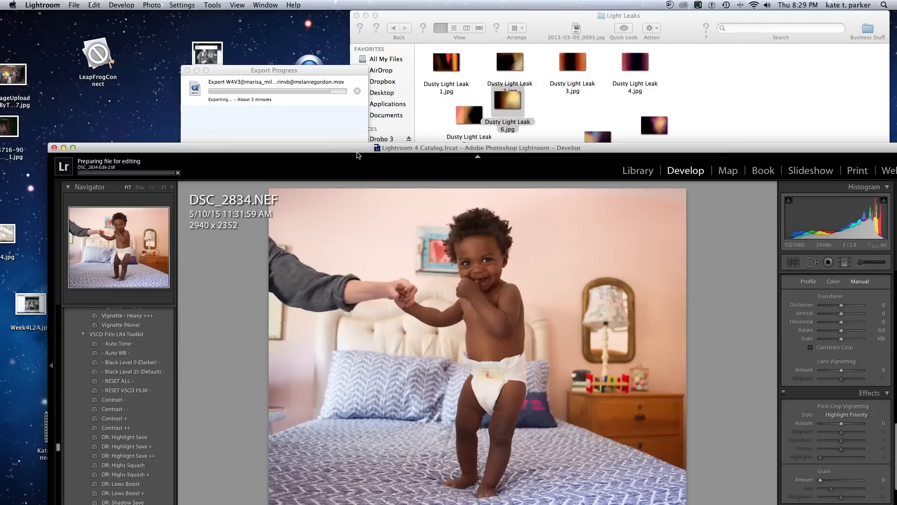
pyautogui.moveTo(360, 150); pyautogui.dragTo(342, 118)
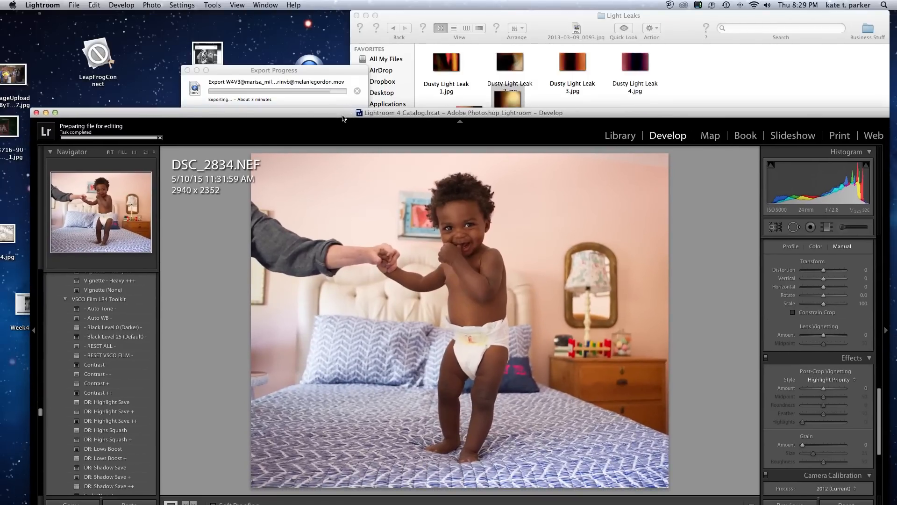
pyautogui.click(223, 74)
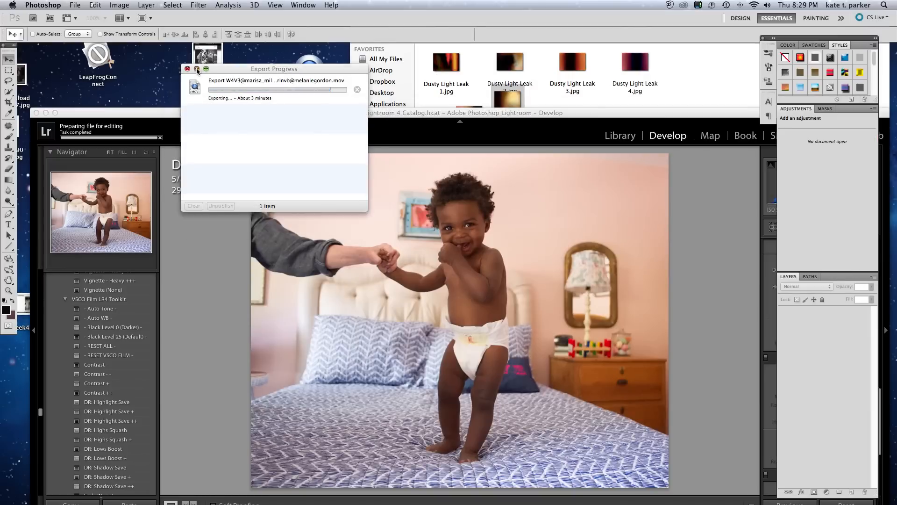
pyautogui.click(413, 70)
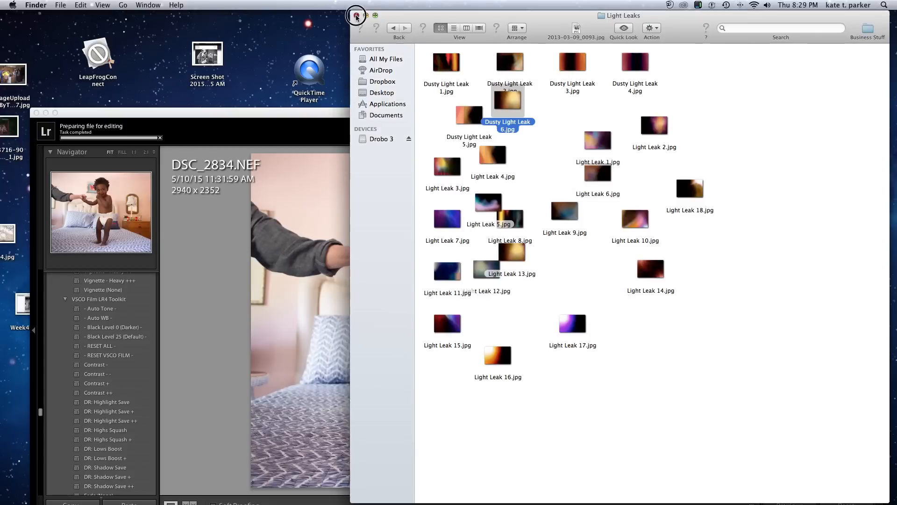
pyautogui.click(357, 16)
# Step: Minimize the Lightroom window and switch to Photoshop with DSC_2834-Edit-2.tif open
pyautogui.moveTo(236, 118); pyautogui.dragTo(235, 118)
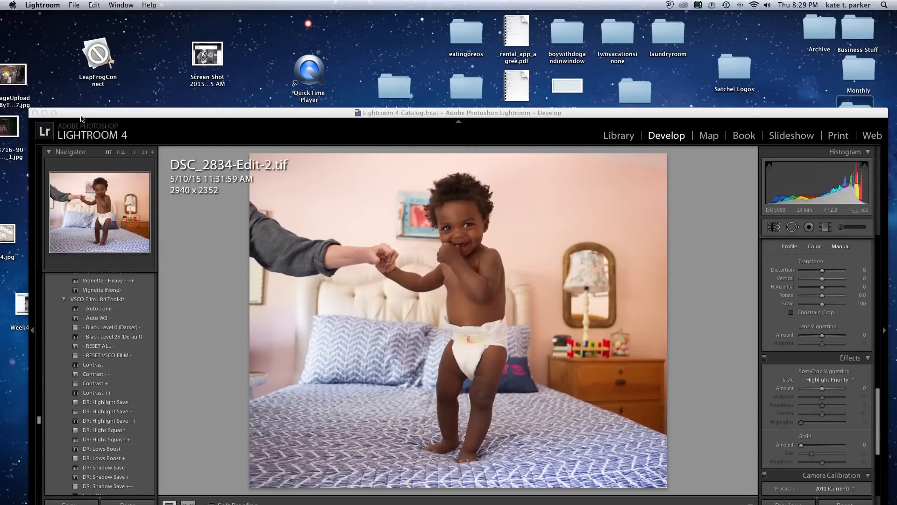
pyautogui.moveTo(80, 116); pyautogui.dragTo(85, 124)
pyautogui.click(59, 120)
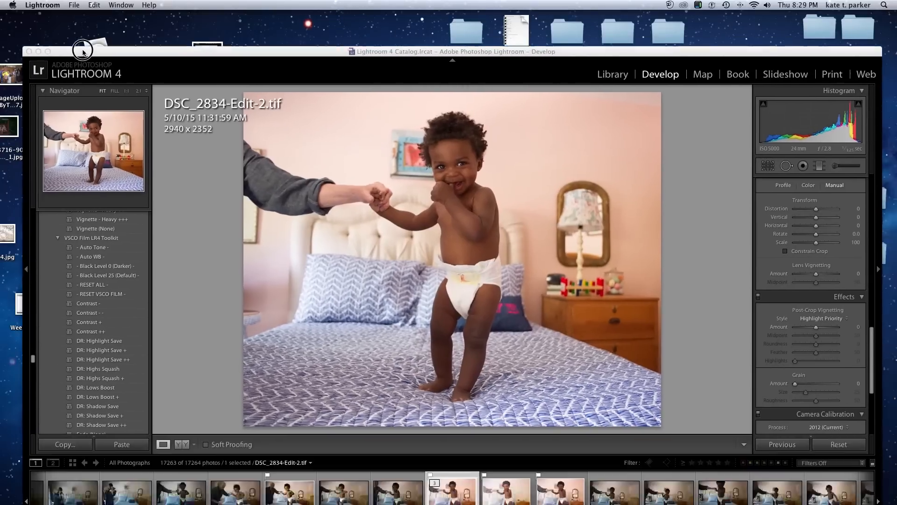
pyautogui.moveTo(460, 502)
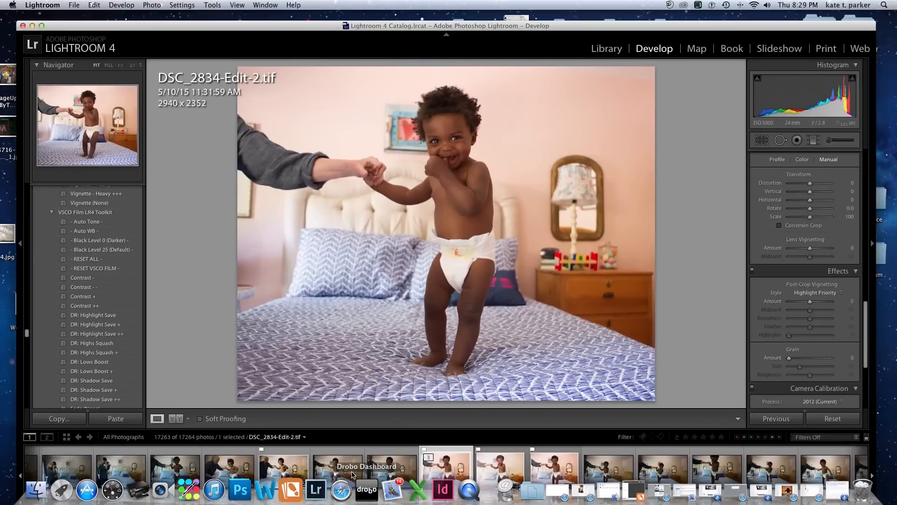
pyautogui.press('super+m')
pyautogui.click(233, 486)
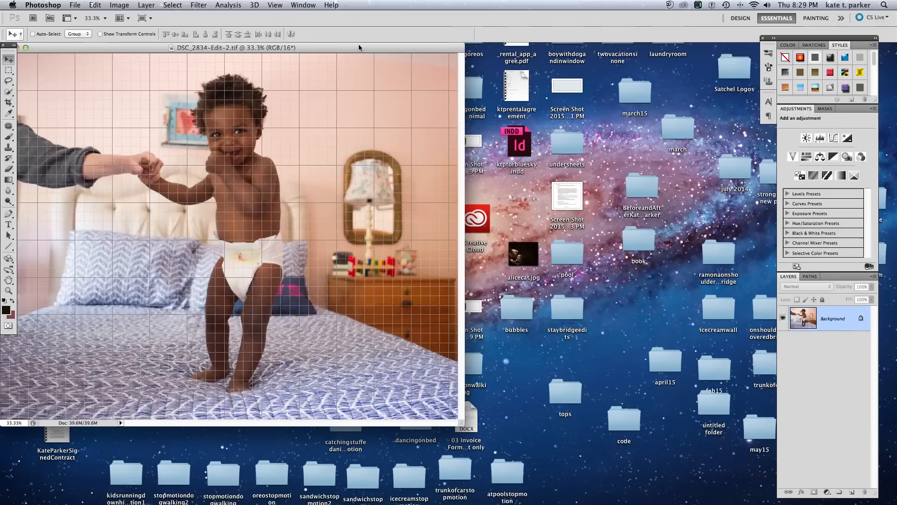
# Step: Reposition the DSC_2834-Edit-2.tif window clear of the tools and hide the grid over the photo
pyautogui.moveTo(358, 47); pyautogui.dragTo(414, 56)
pyautogui.click(252, 5)
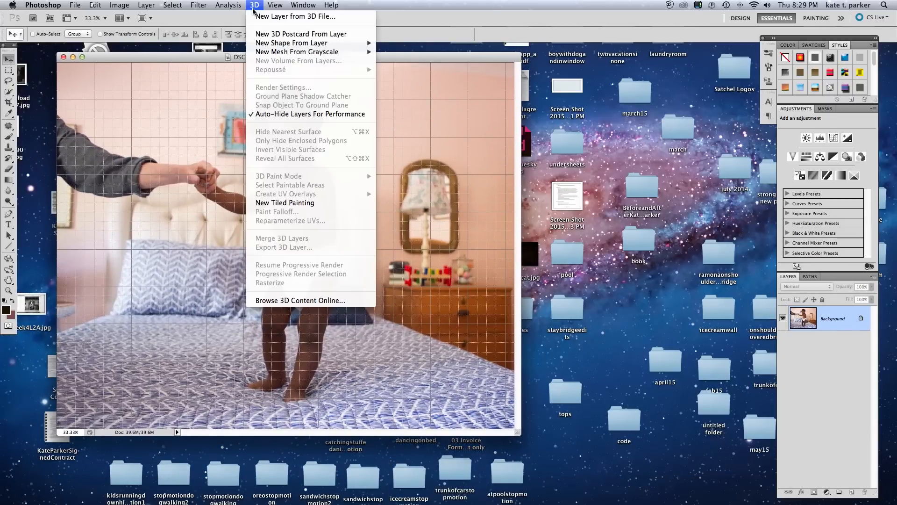
pyautogui.click(287, 149)
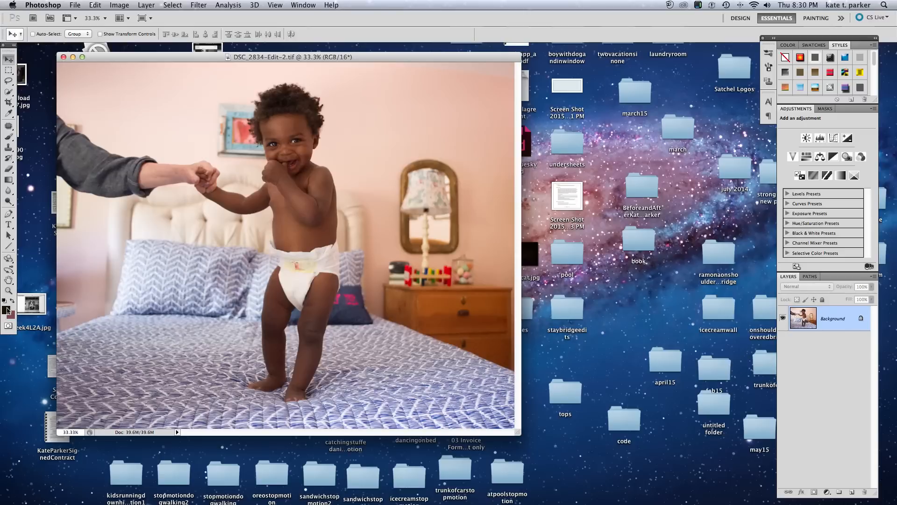
# Step: Clone out the bedside table and the picture frame at the photo's left edge using the Clone Stamp with a 250 px brush
pyautogui.click(8, 147)
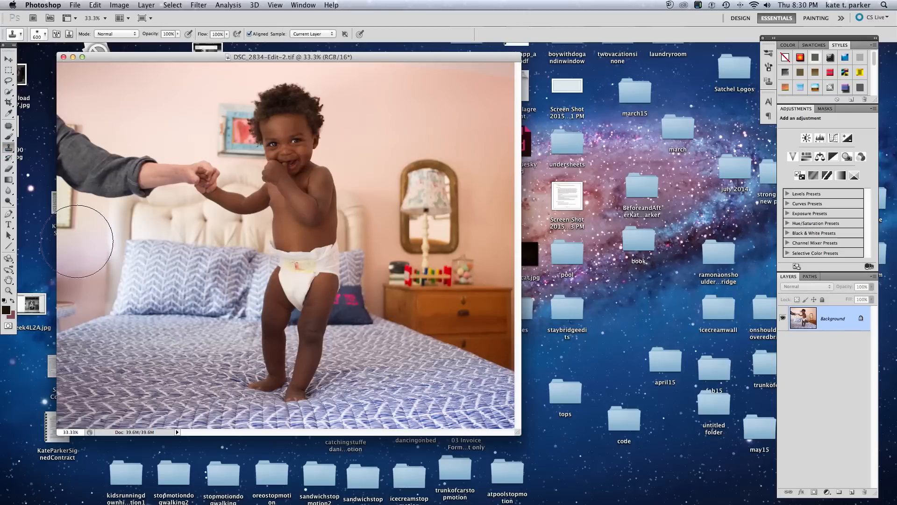
pyautogui.press('[')
pyautogui.press('[')
pyautogui.press('[')
pyautogui.press('[')
pyautogui.click(66, 303)
pyautogui.moveTo(66, 304); pyautogui.dragTo(61, 309)
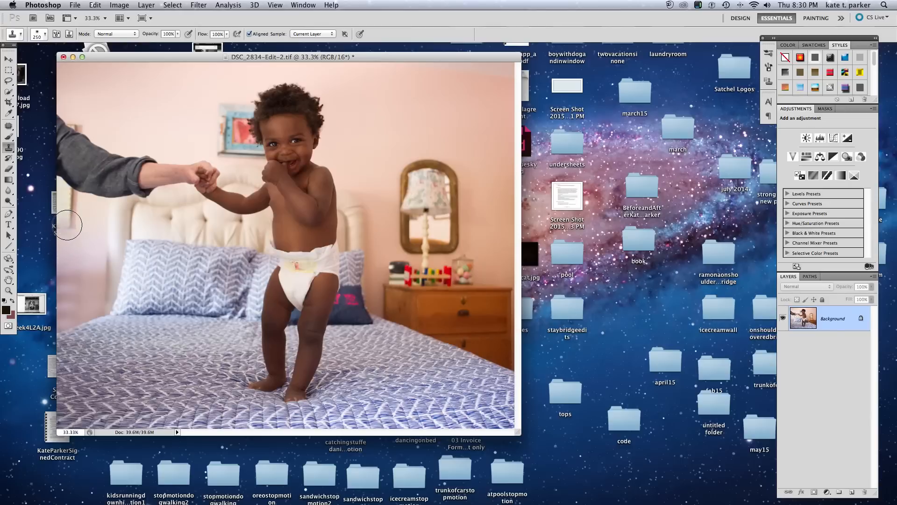
pyautogui.click(60, 206)
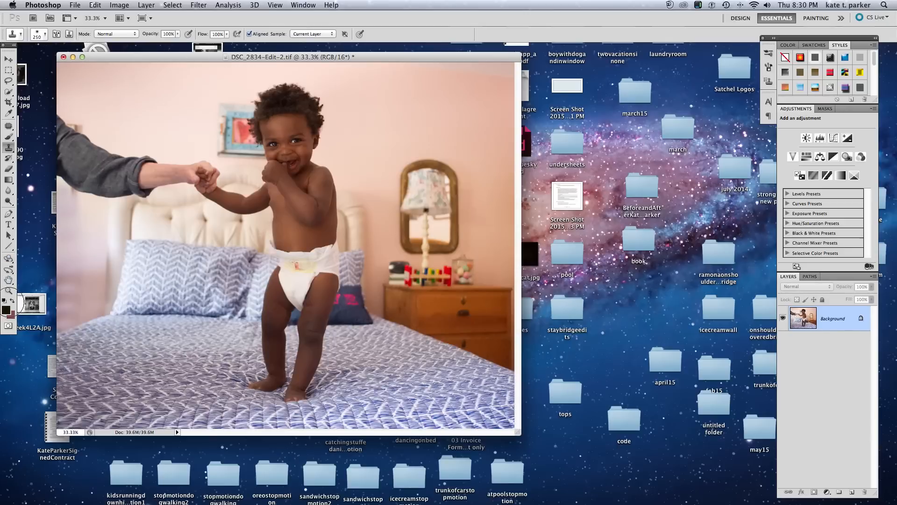
# Step: Set the foreground colour to #c0b7b9, sampled from the wall beside the headboard at 100% zoom
pyautogui.click(8, 291)
pyautogui.click(34, 34)
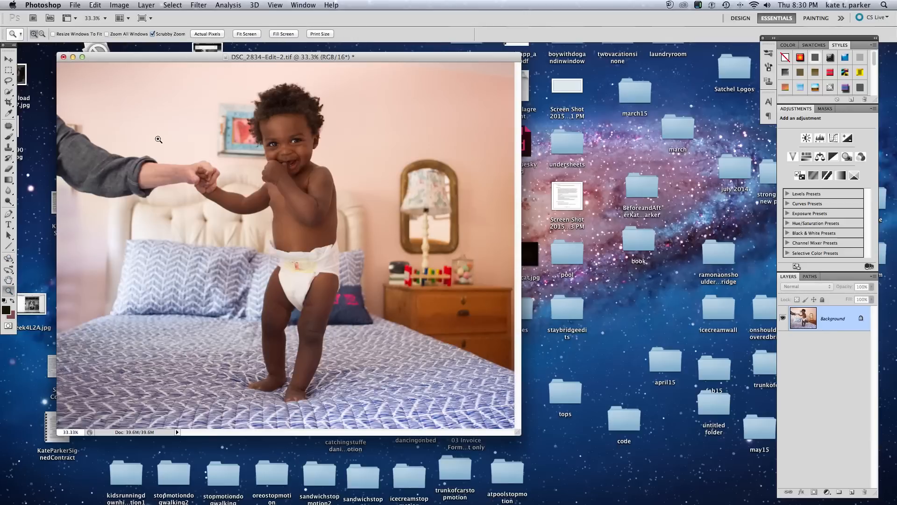
pyautogui.moveTo(184, 184); pyautogui.dragTo(182, 208)
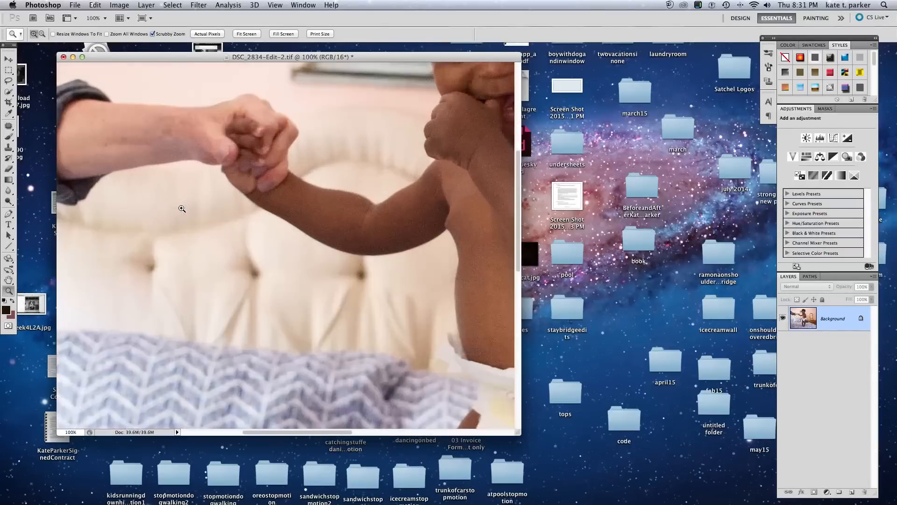
pyautogui.click(9, 280)
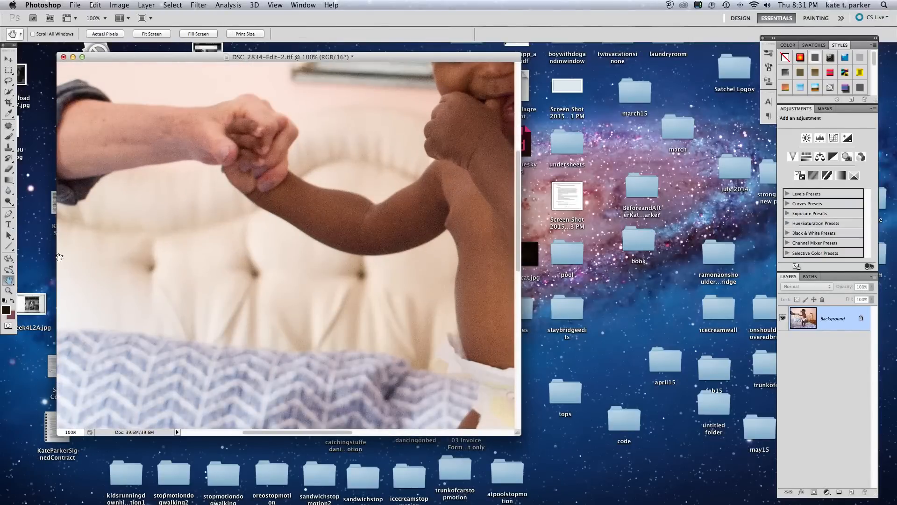
pyautogui.moveTo(214, 248); pyautogui.dragTo(376, 252)
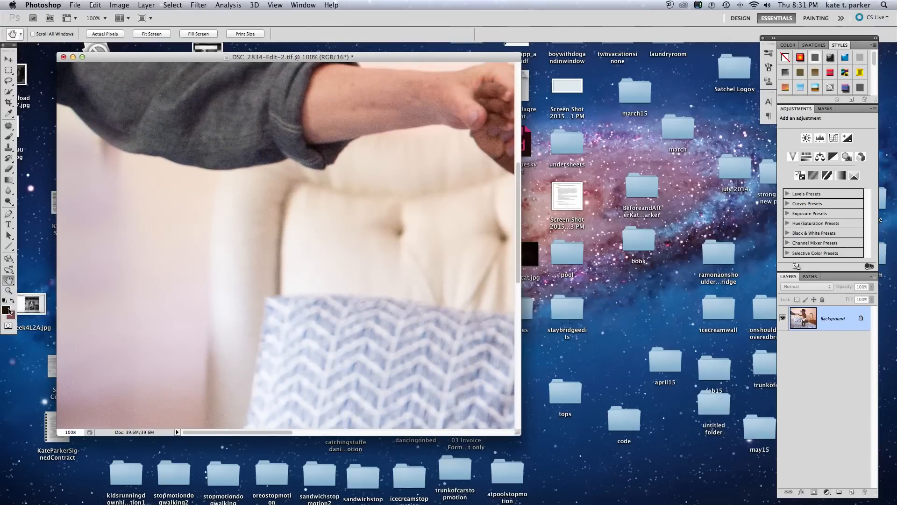
pyautogui.click(7, 309)
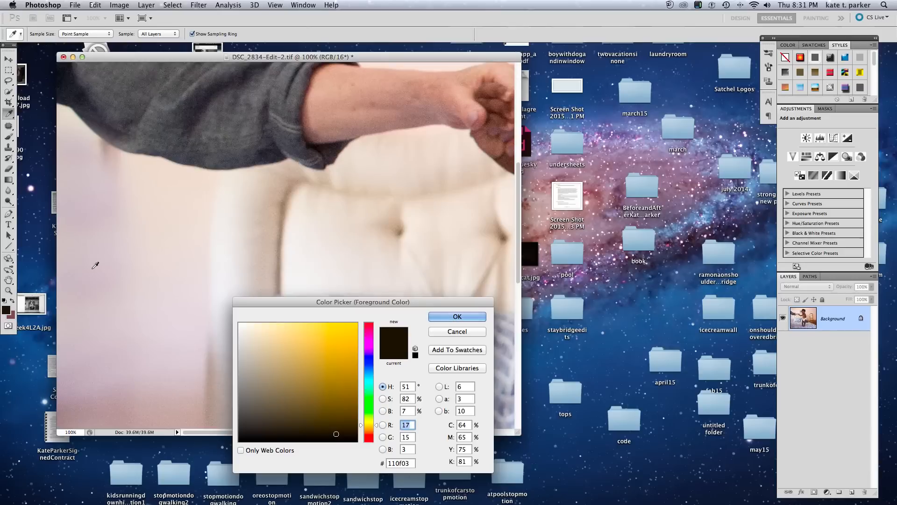
pyautogui.click(85, 249)
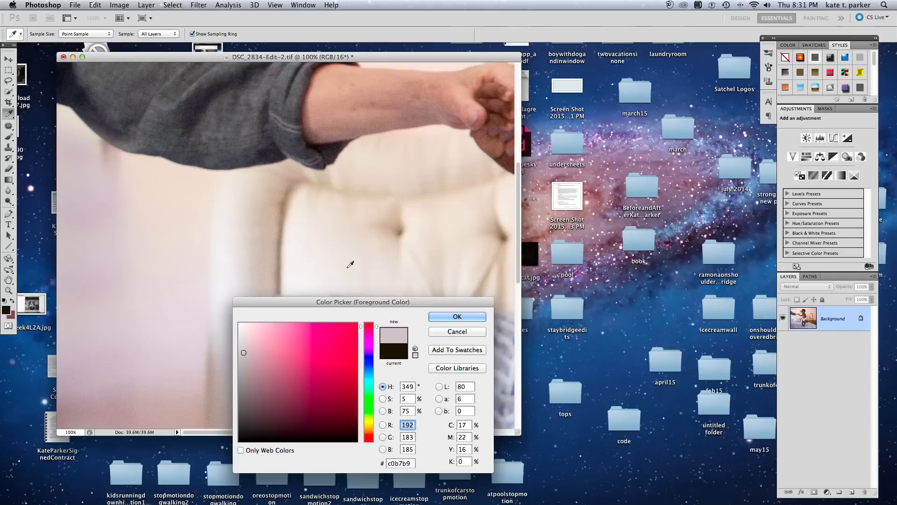
pyautogui.click(450, 317)
# Step: Paint over the remaining picture frame trace just below the grey sleeve using a 50 px Brush
pyautogui.press('h')
pyautogui.click(9, 137)
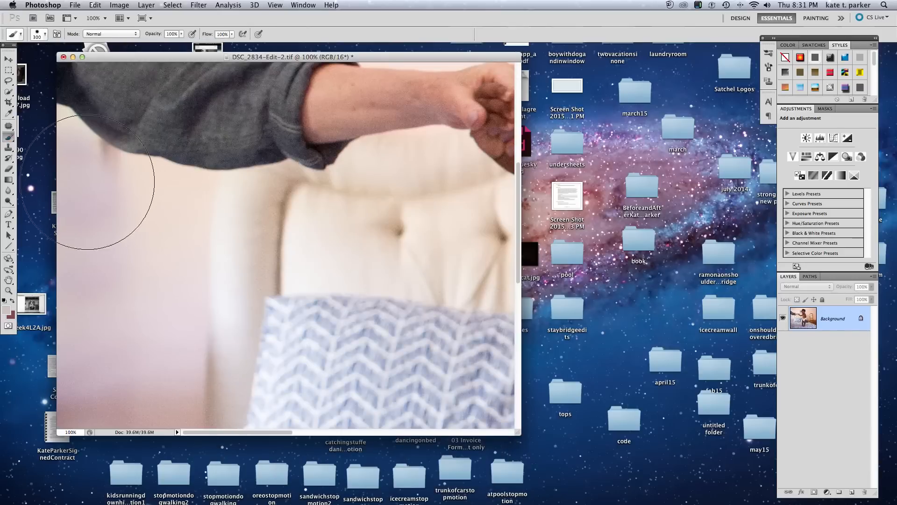
pyautogui.press('[')
pyautogui.press('[')
pyautogui.press('[')
pyautogui.press('[')
pyautogui.press('[')
pyautogui.press('[')
pyautogui.press('[')
pyautogui.press('[')
pyautogui.press('[')
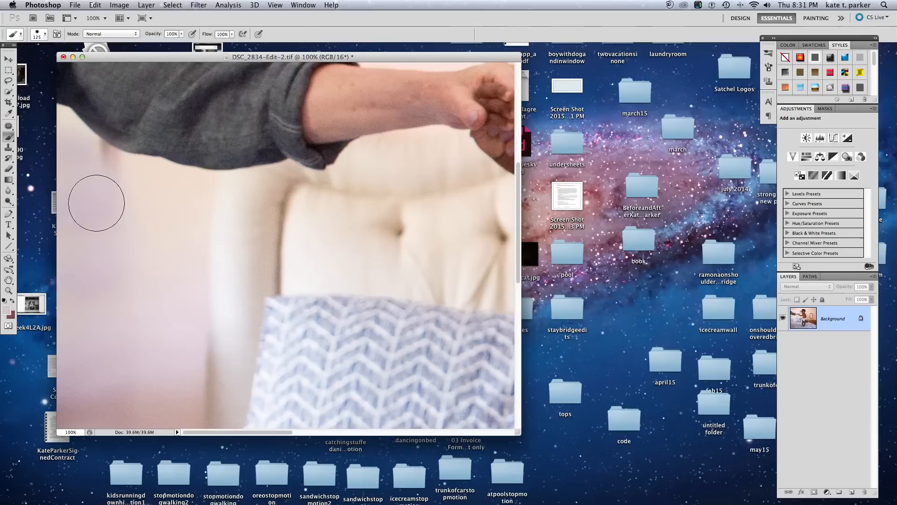
pyautogui.press('[')
pyautogui.press('[')
pyautogui.click(98, 151)
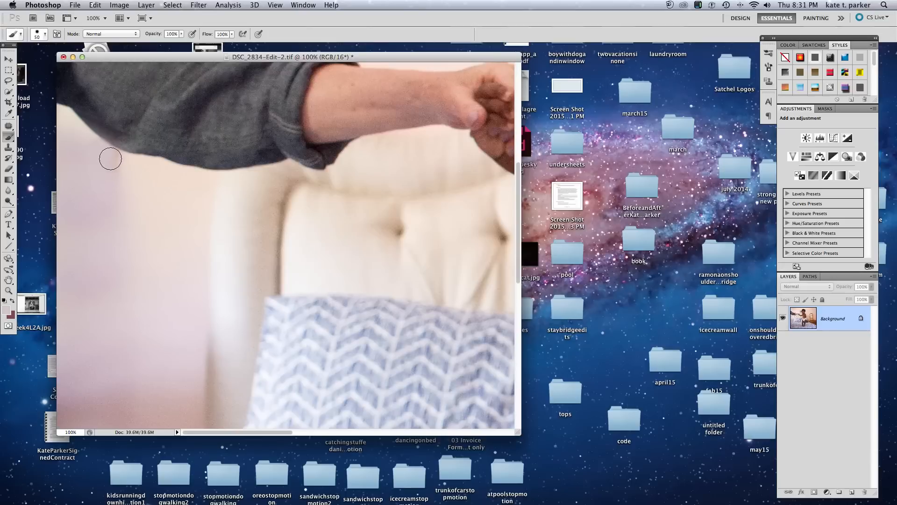
pyautogui.click(109, 161)
# Step: Sample the pink wall colour above the arm and paint over the picture frame corner above the sleeve, reducing the brush to 20 px
pyautogui.click(8, 279)
pyautogui.moveTo(136, 134); pyautogui.dragTo(178, 367)
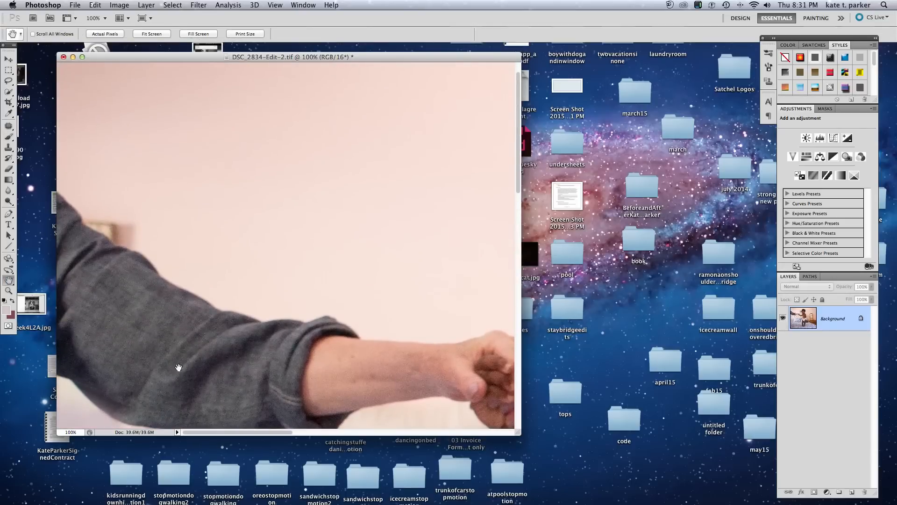
pyautogui.click(9, 313)
pyautogui.click(341, 250)
pyautogui.click(459, 316)
pyautogui.click(7, 135)
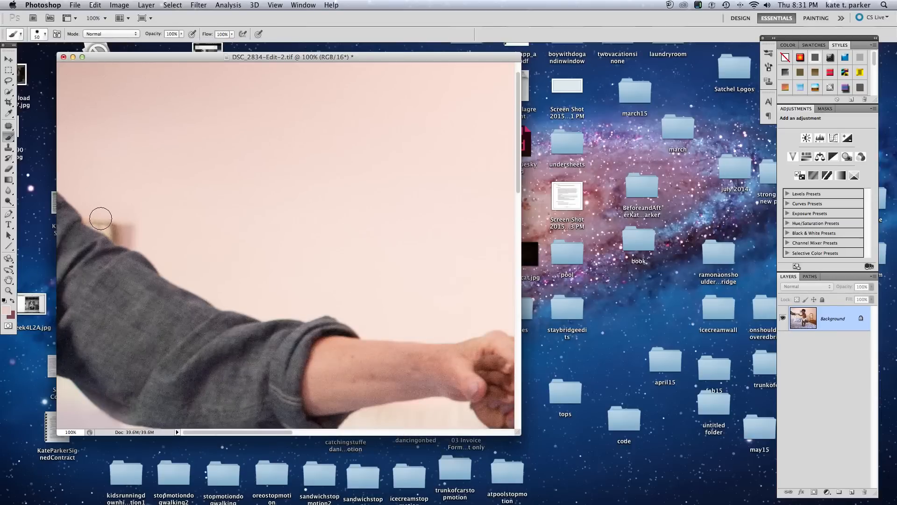
pyautogui.moveTo(91, 216)
pyautogui.mouseDown()
pyautogui.moveTo(132, 243)
pyautogui.moveTo(116, 239)
pyautogui.moveTo(109, 218)
pyautogui.moveTo(134, 228)
pyautogui.moveTo(135, 238)
pyautogui.moveTo(86, 210)
pyautogui.mouseUp()
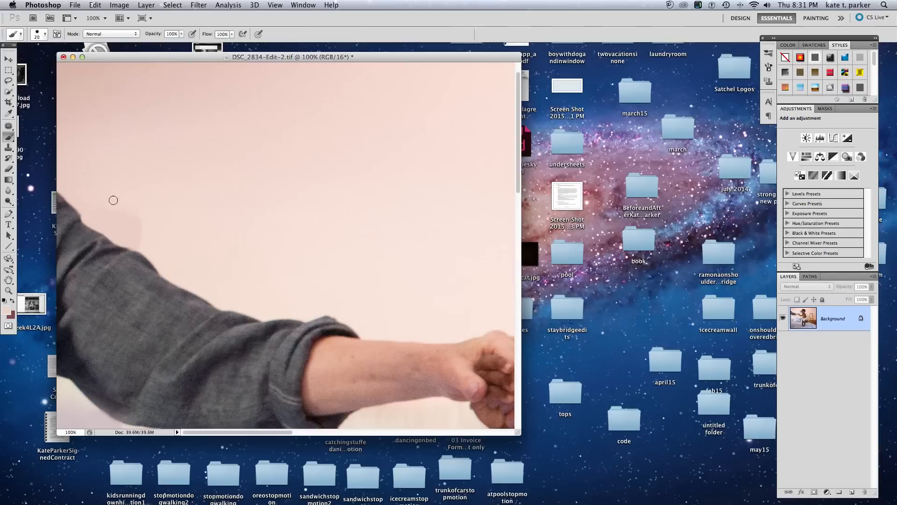
# Step: Patch the painted area above the sleeve with clean wall texture, viewing the whole photo at 25%
pyautogui.click(9, 280)
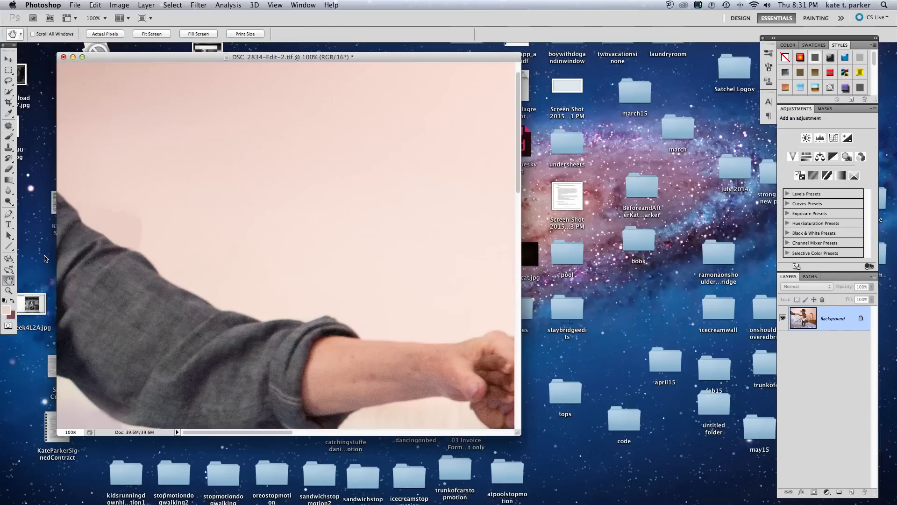
pyautogui.press('super+minus')
pyautogui.press('super+minus')
pyautogui.press('super+minus')
pyautogui.press('super+minus')
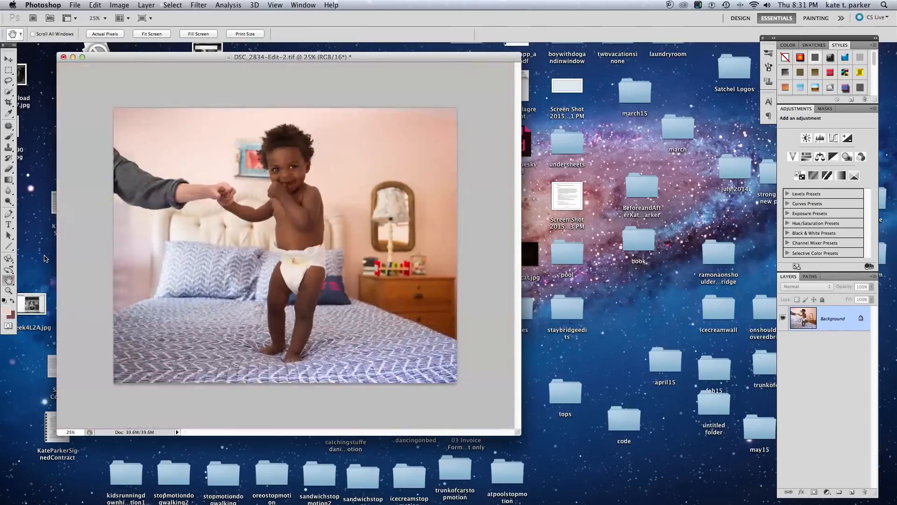
pyautogui.click(8, 126)
pyautogui.moveTo(126, 144)
pyautogui.mouseDown()
pyautogui.moveTo(123, 155)
pyautogui.moveTo(135, 160)
pyautogui.moveTo(131, 142)
pyautogui.moveTo(147, 134)
pyautogui.mouseUp()
pyautogui.press('super+d')
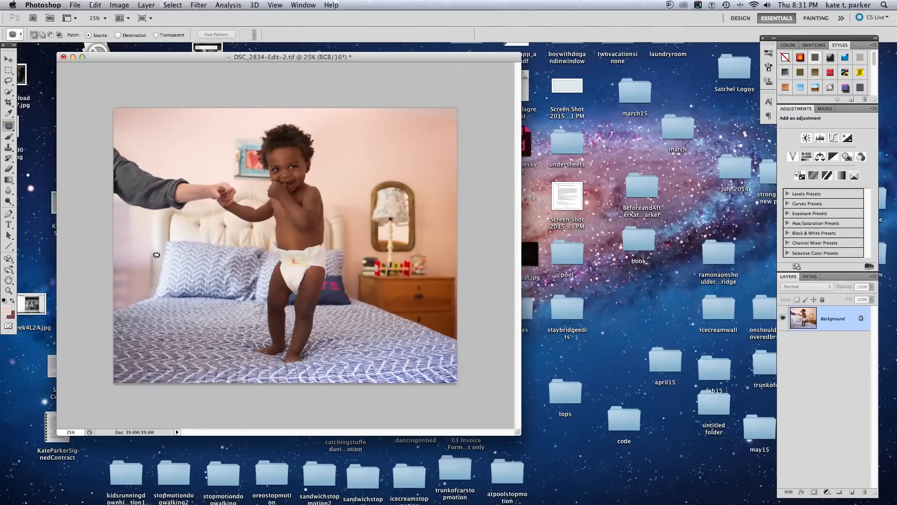
# Step: Patch the wall strip directly below the sleeve with clean wall from above the arm and clear the selection
pyautogui.moveTo(133, 211)
pyautogui.mouseDown()
pyautogui.moveTo(114, 205)
pyautogui.moveTo(118, 242)
pyautogui.moveTo(134, 225)
pyautogui.moveTo(125, 230)
pyautogui.moveTo(129, 171)
pyautogui.mouseUp()
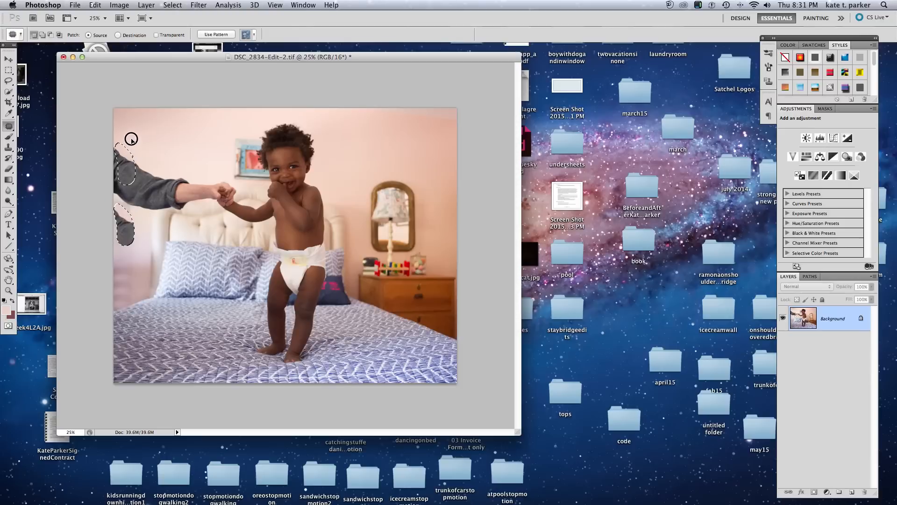
pyautogui.moveTo(132, 133); pyautogui.dragTo(147, 133)
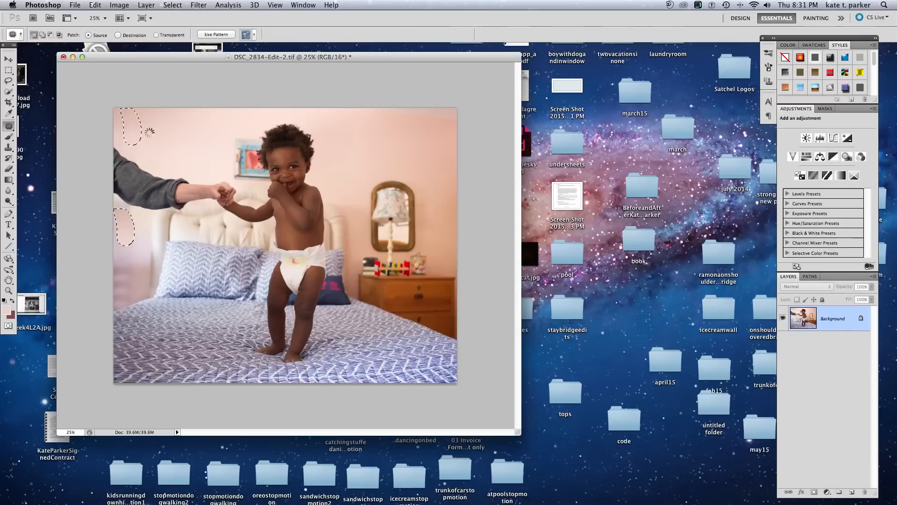
pyautogui.press('super+d')
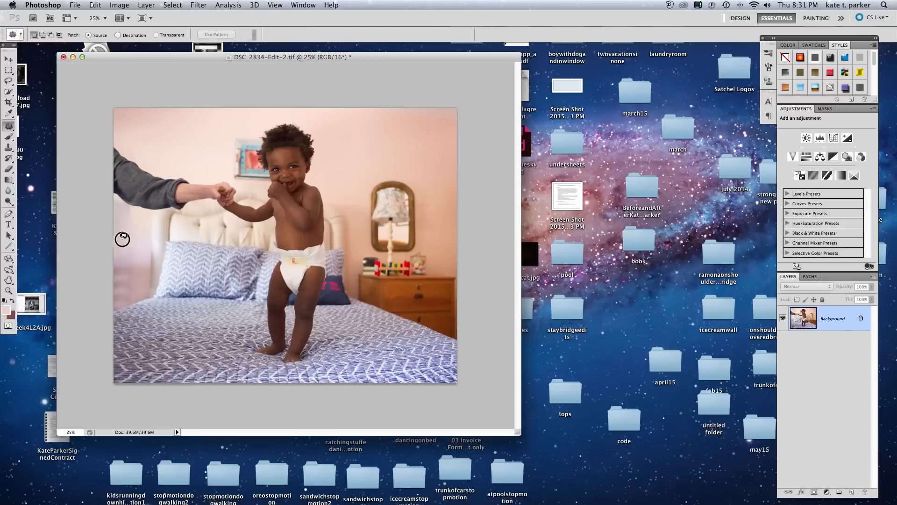
# Step: Patch the lower wall at the photo's left edge and the small area along the bed edge with clean wall
pyautogui.moveTo(122, 239)
pyautogui.mouseDown()
pyautogui.moveTo(114, 285)
pyautogui.moveTo(124, 297)
pyautogui.moveTo(135, 271)
pyautogui.moveTo(120, 220)
pyautogui.moveTo(120, 153)
pyautogui.moveTo(124, 129)
pyautogui.moveTo(148, 136)
pyautogui.mouseUp()
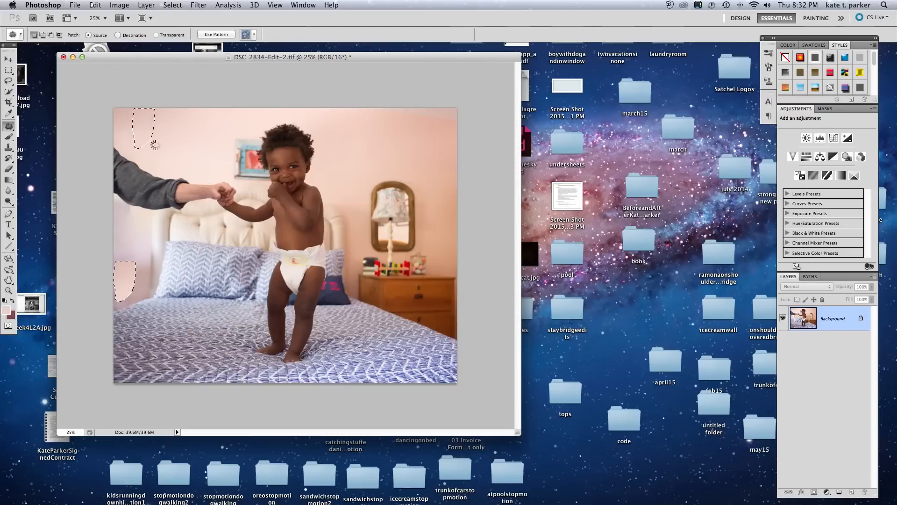
pyautogui.press('super+d')
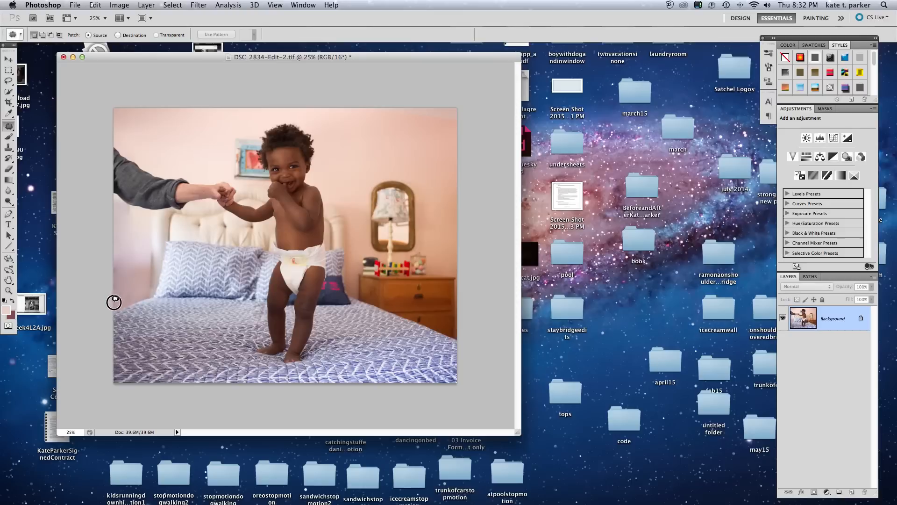
pyautogui.moveTo(114, 301); pyautogui.dragTo(124, 287)
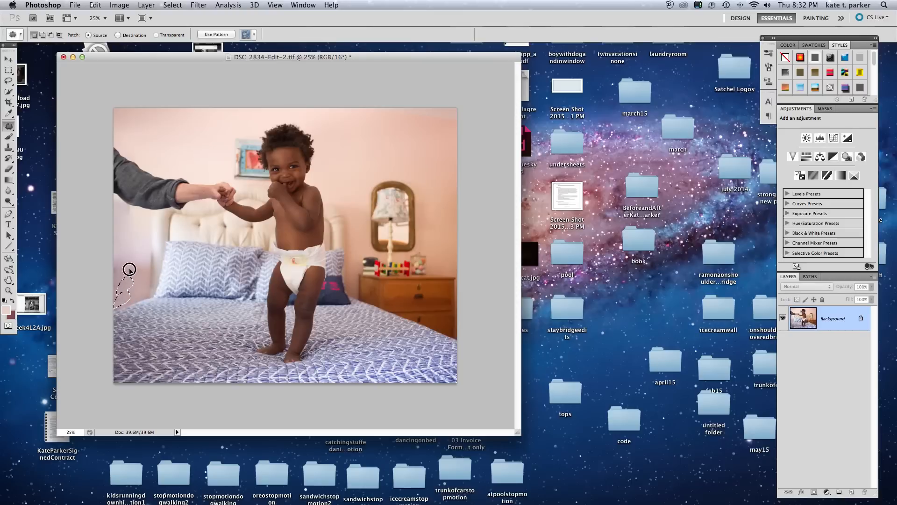
pyautogui.press('super+d')
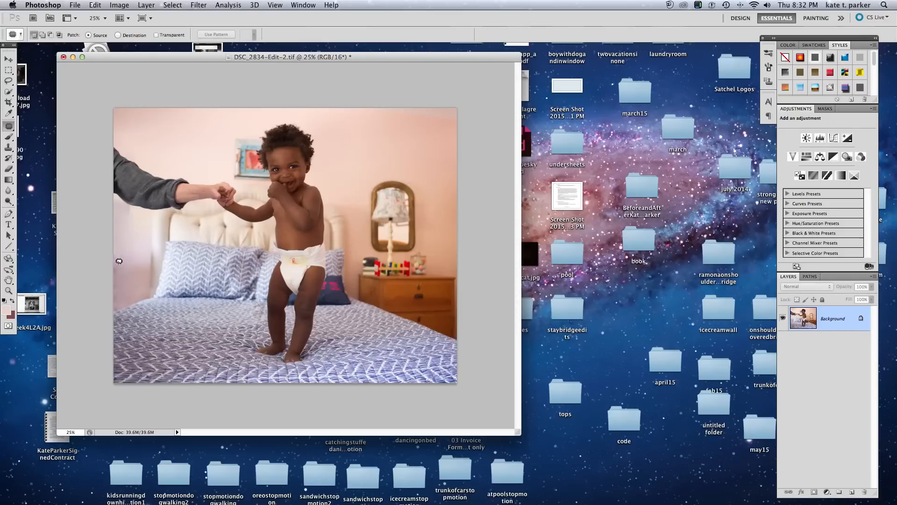
# Step: Patch the remaining blemishes on the lower wall along the photo's left edge and below the sleeve with clean wall texture
pyautogui.moveTo(116, 261)
pyautogui.mouseDown()
pyautogui.moveTo(110, 280)
pyautogui.moveTo(115, 258)
pyautogui.mouseUp()
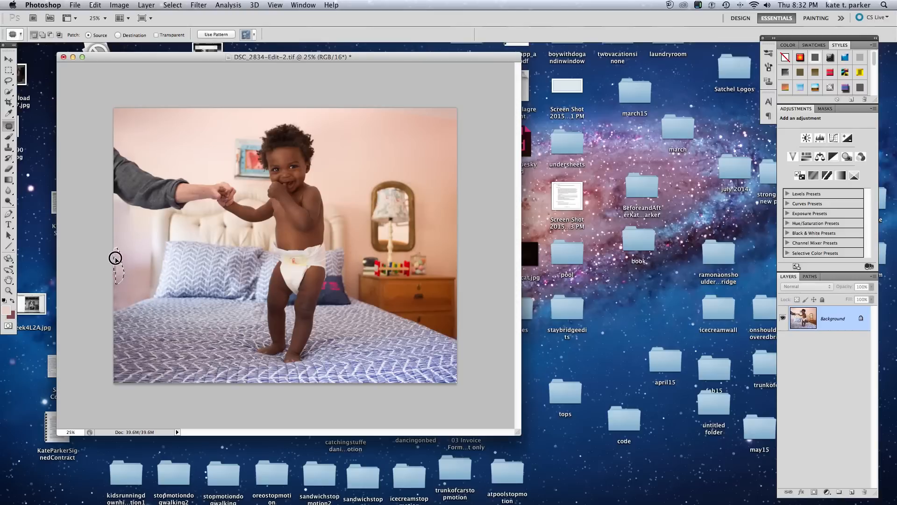
pyautogui.press('super+d')
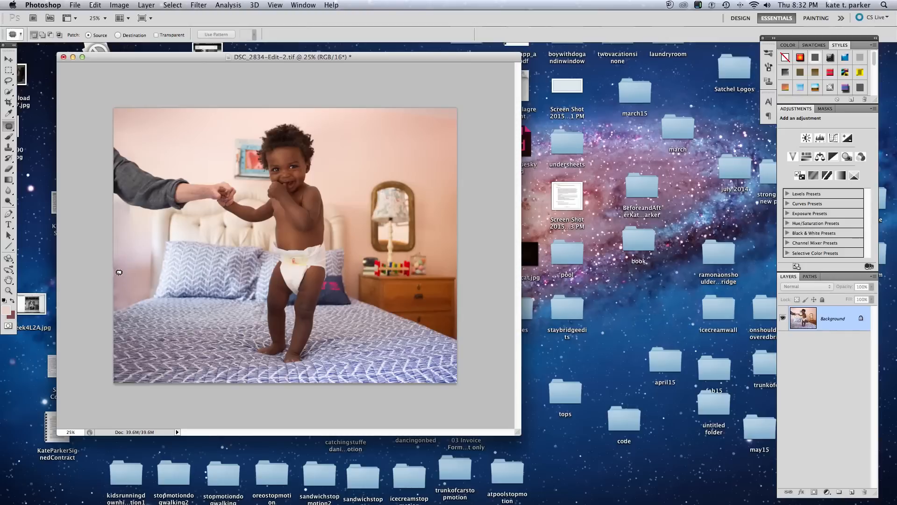
pyautogui.moveTo(115, 303); pyautogui.dragTo(132, 250)
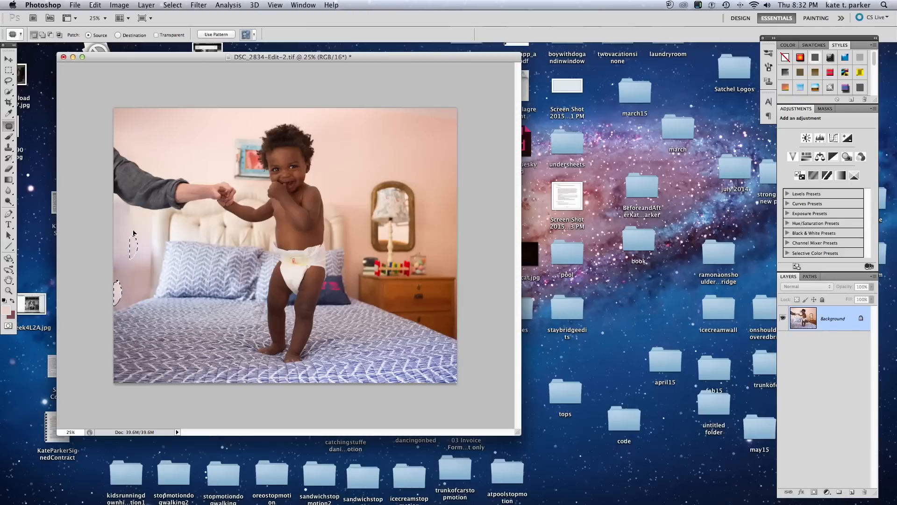
pyautogui.press('super+d')
pyautogui.moveTo(110, 277); pyautogui.dragTo(131, 227)
pyautogui.press('super+d')
pyautogui.moveTo(129, 205); pyautogui.dragTo(125, 213)
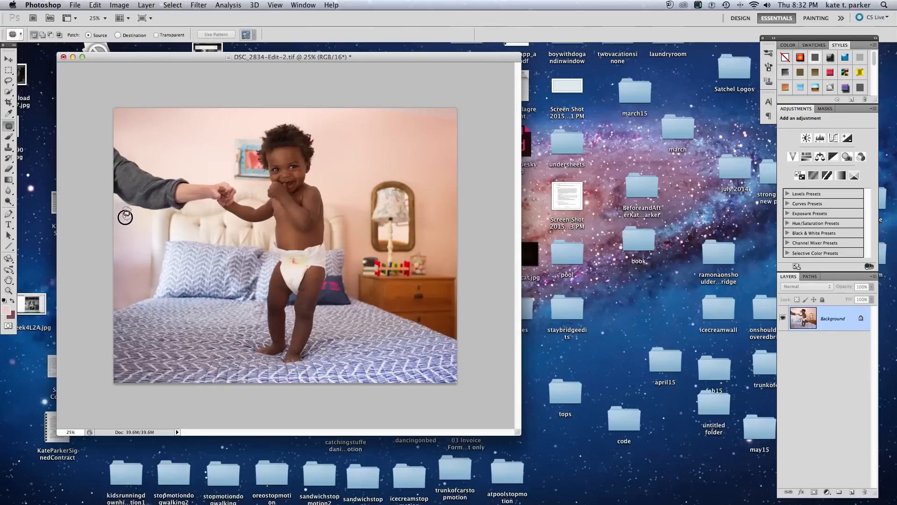
pyautogui.click(170, 232)
# Step: Patch the wall along the photo's upper-right corner and top edge, and the spot below the sleeve, with clean wall
pyautogui.moveTo(368, 110)
pyautogui.mouseDown()
pyautogui.moveTo(425, 125)
pyautogui.moveTo(467, 104)
pyautogui.moveTo(388, 100)
pyautogui.moveTo(369, 108)
pyautogui.mouseUp()
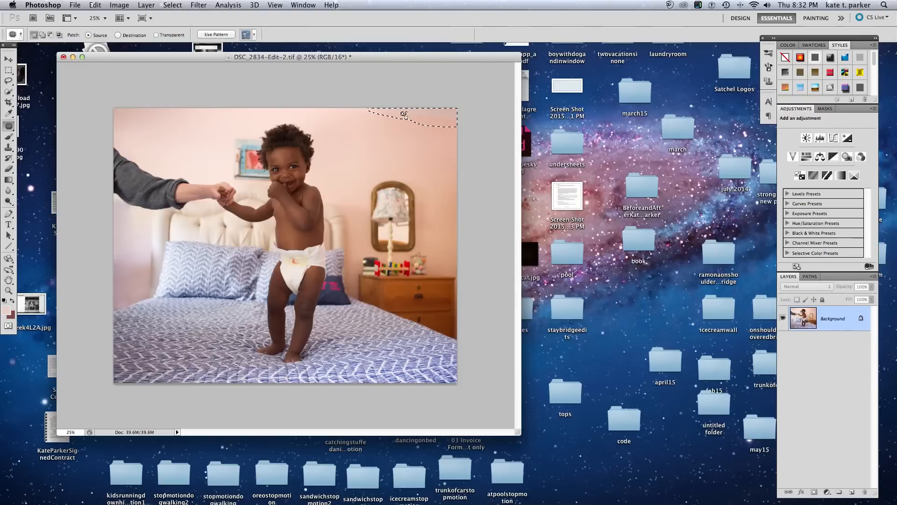
pyautogui.moveTo(423, 121); pyautogui.dragTo(425, 142)
pyautogui.moveTo(451, 109); pyautogui.dragTo(331, 108)
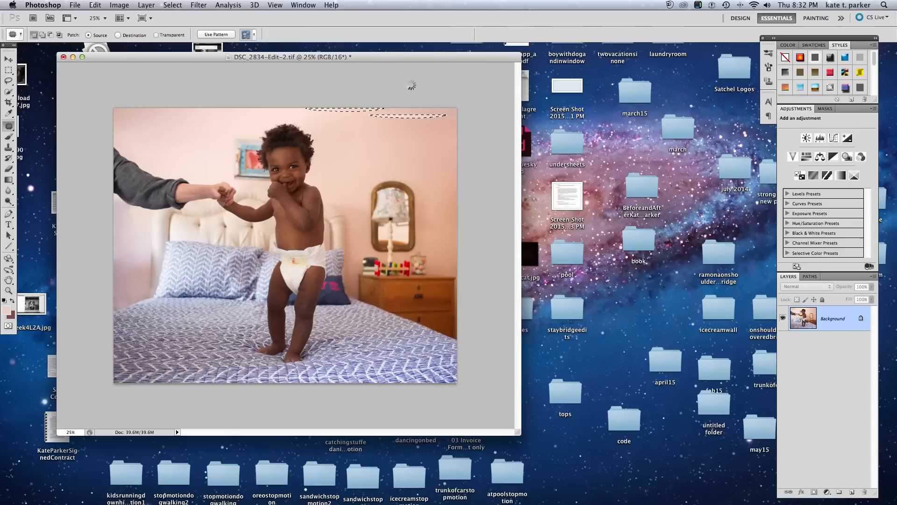
pyautogui.hotkey('ctrl', 'd')
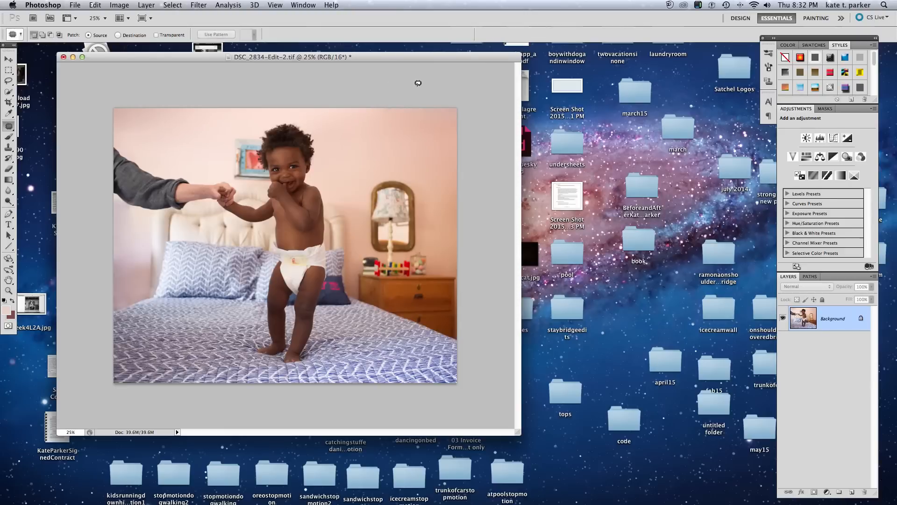
pyautogui.moveTo(122, 212); pyautogui.dragTo(118, 240)
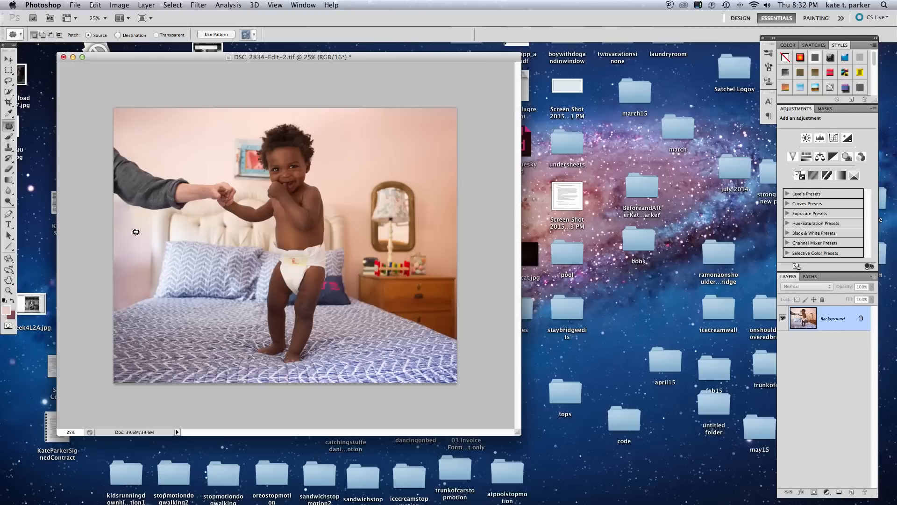
pyautogui.hotkey('ctrl', 'd')
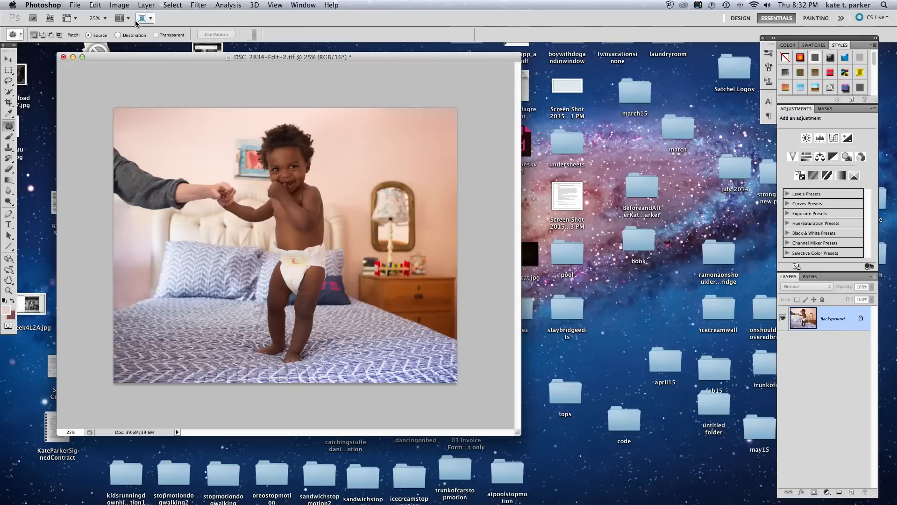
# Step: Duplicate the background layer and apply a Gaussian Blur with a 12.5-pixel radius to the copy
pyautogui.moveTo(146, 5)
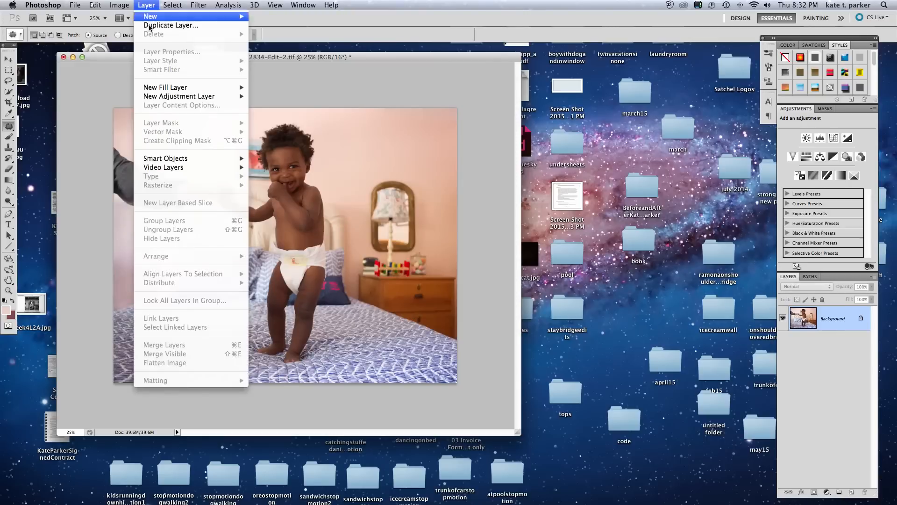
pyautogui.click(155, 25)
pyautogui.click(539, 219)
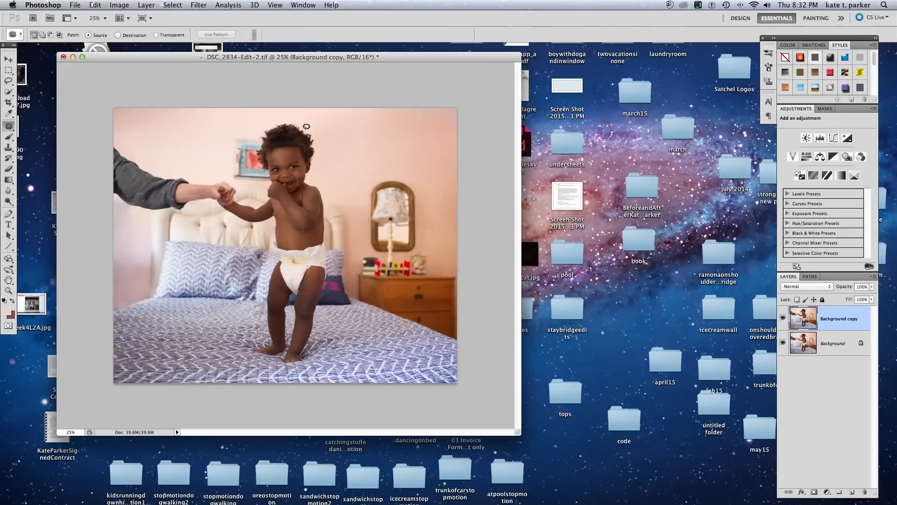
pyautogui.click(202, 4)
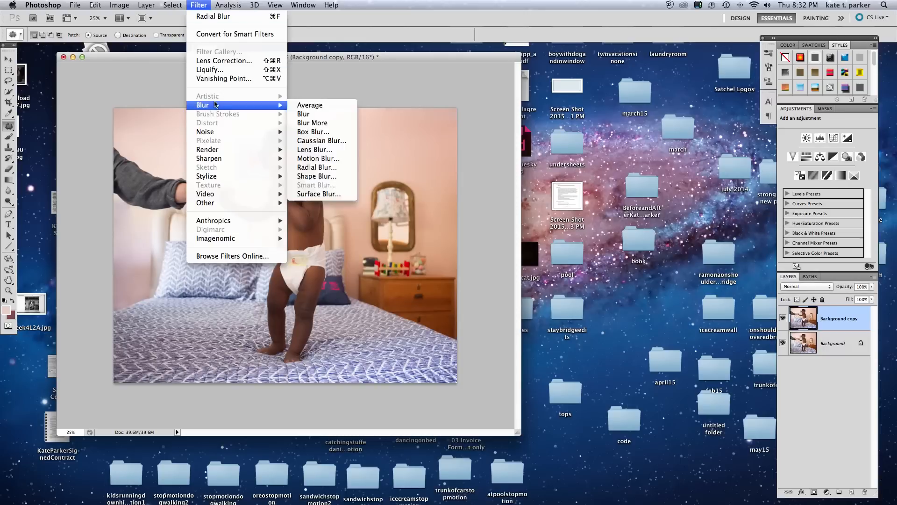
pyautogui.moveTo(216, 107)
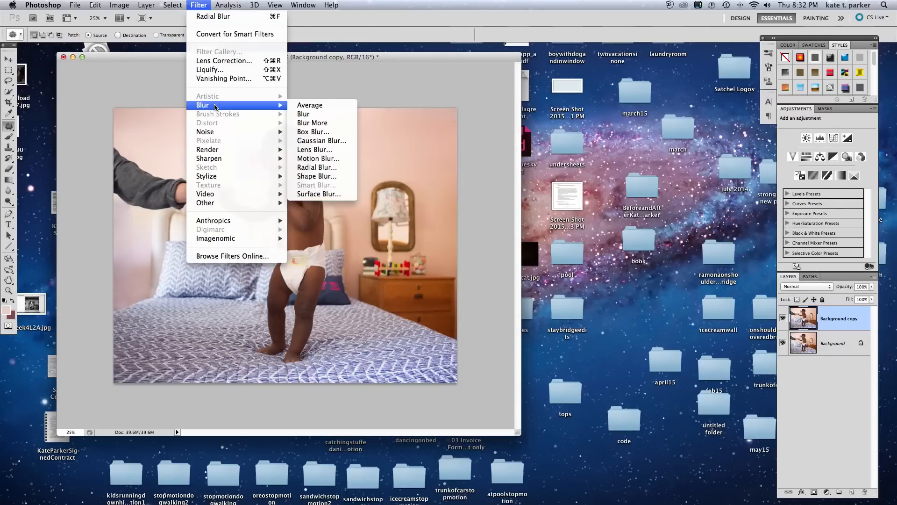
pyautogui.click(317, 143)
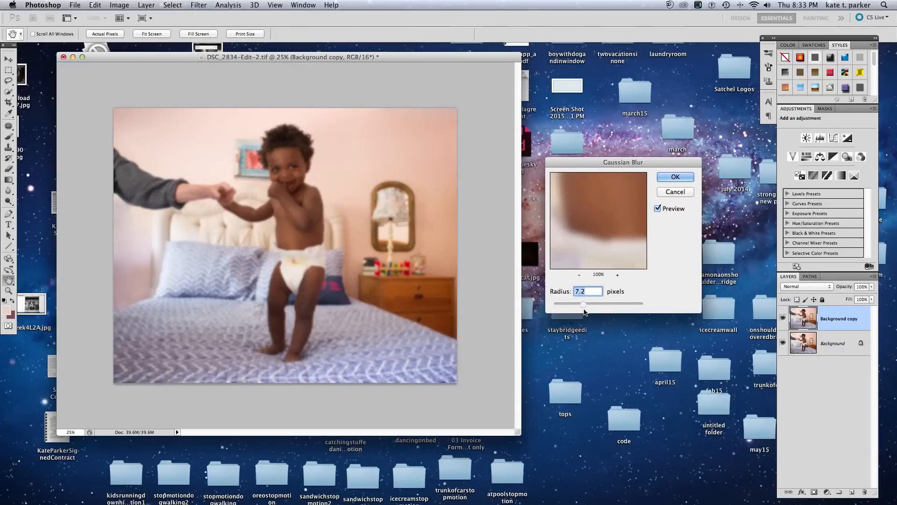
pyautogui.moveTo(584, 303); pyautogui.dragTo(591, 303)
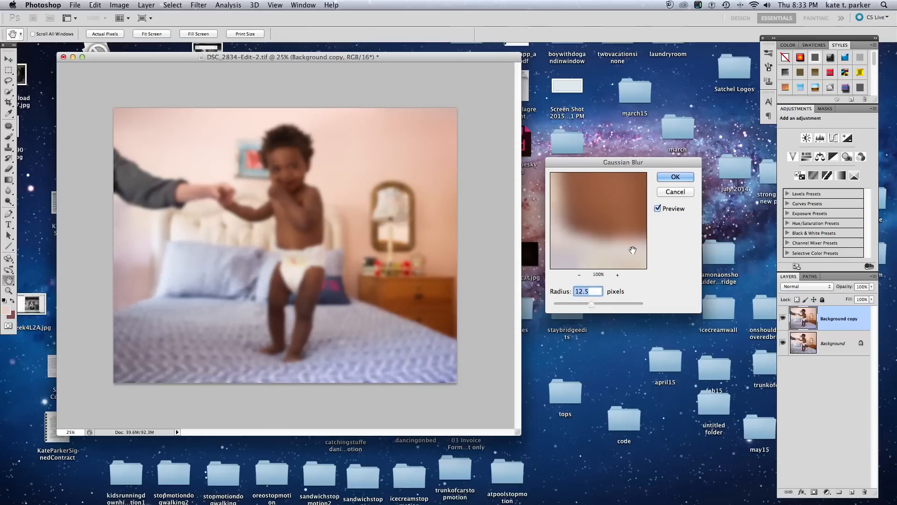
pyautogui.click(676, 176)
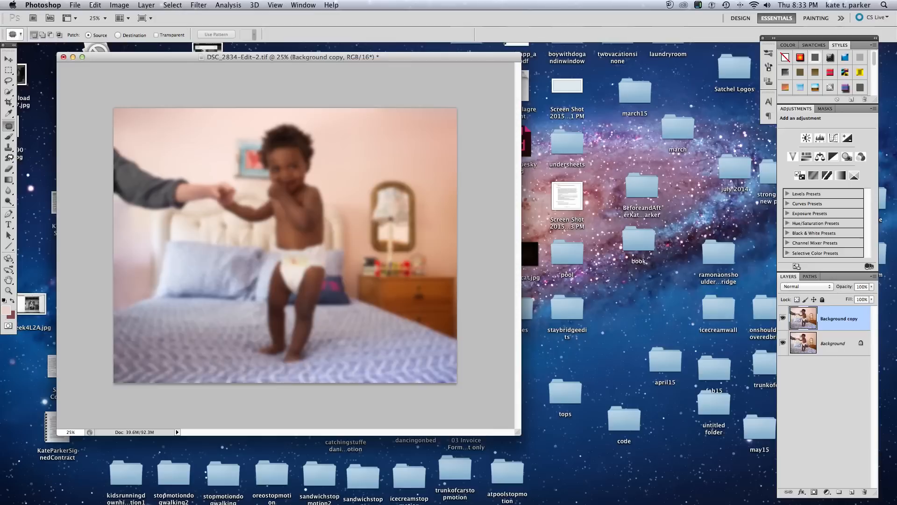
# Step: Lightly erase the blur over the adult's arm, the child and the bed with a 700 px eraser at 19% opacity
pyautogui.click(8, 169)
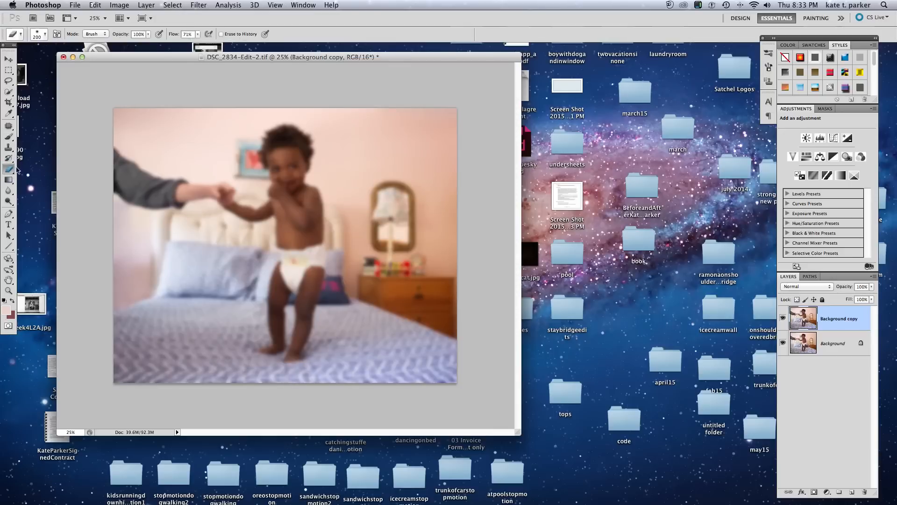
pyautogui.click(148, 34)
pyautogui.moveTo(151, 43); pyautogui.dragTo(111, 43)
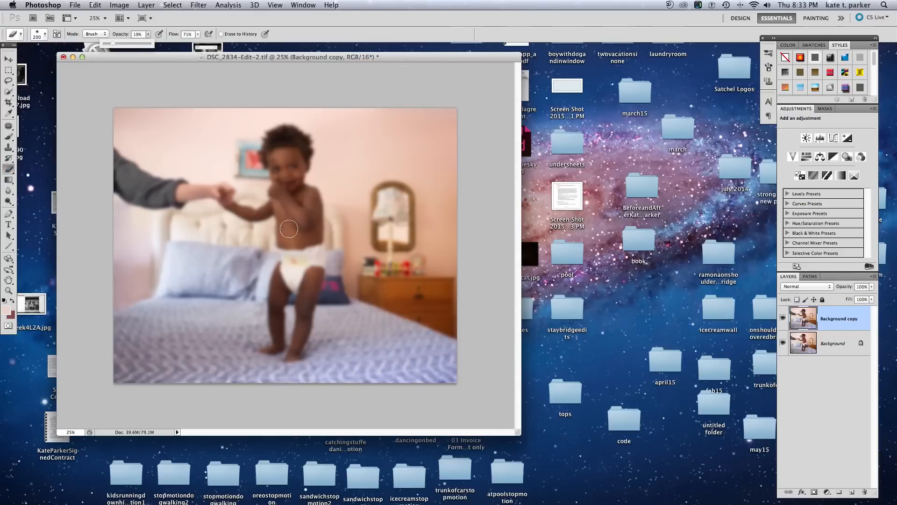
pyautogui.press(']')
pyautogui.press(']')
pyautogui.press(']')
pyautogui.press(']')
pyautogui.press(']')
pyautogui.press(']')
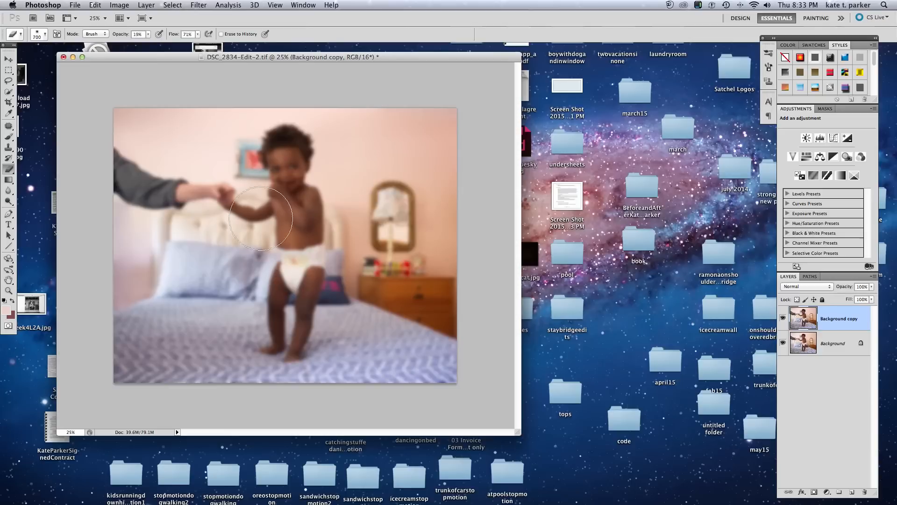
pyautogui.moveTo(185, 184)
pyautogui.mouseDown()
pyautogui.moveTo(135, 166)
pyautogui.moveTo(233, 147)
pyautogui.moveTo(262, 162)
pyautogui.moveTo(315, 163)
pyautogui.moveTo(325, 230)
pyautogui.moveTo(300, 316)
pyautogui.moveTo(303, 299)
pyautogui.moveTo(218, 362)
pyautogui.moveTo(173, 380)
pyautogui.moveTo(237, 336)
pyautogui.moveTo(296, 335)
pyautogui.moveTo(397, 382)
pyautogui.moveTo(410, 378)
pyautogui.moveTo(393, 340)
pyautogui.moveTo(369, 330)
pyautogui.moveTo(379, 348)
pyautogui.moveTo(397, 330)
pyautogui.moveTo(288, 267)
pyautogui.moveTo(286, 205)
pyautogui.mouseUp()
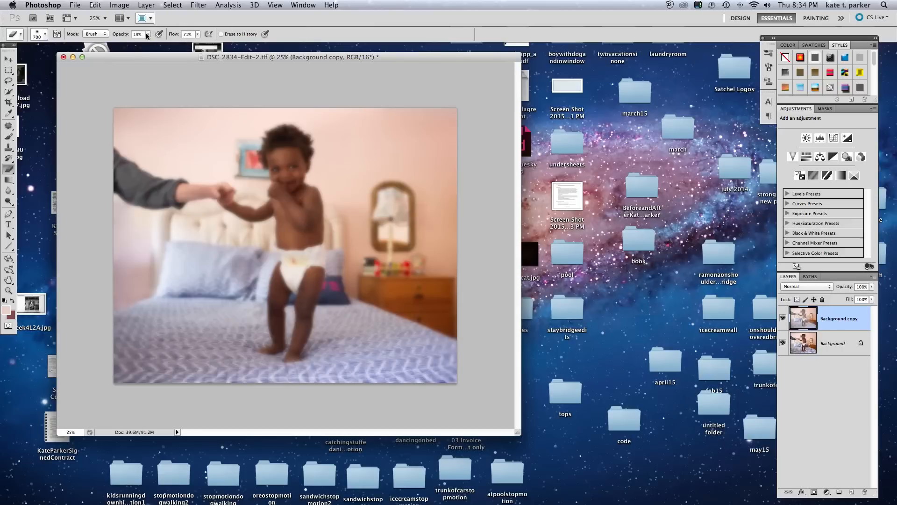
# Step: Erase more of the blur from the child's face down to the feet with a 300 px eraser at 36% opacity
pyautogui.click(140, 34)
pyautogui.click(150, 35)
pyautogui.moveTo(150, 44); pyautogui.dragTo(157, 43)
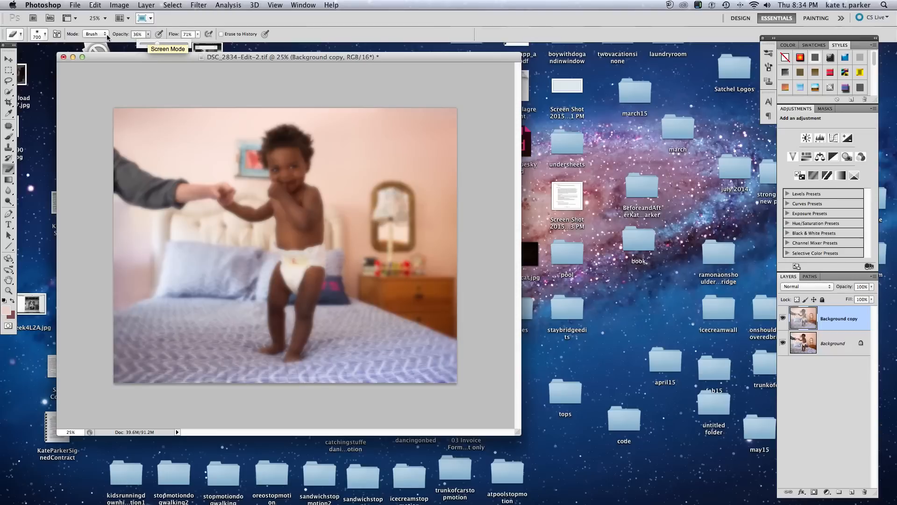
pyautogui.press('[')
pyautogui.press('[')
pyautogui.press('[')
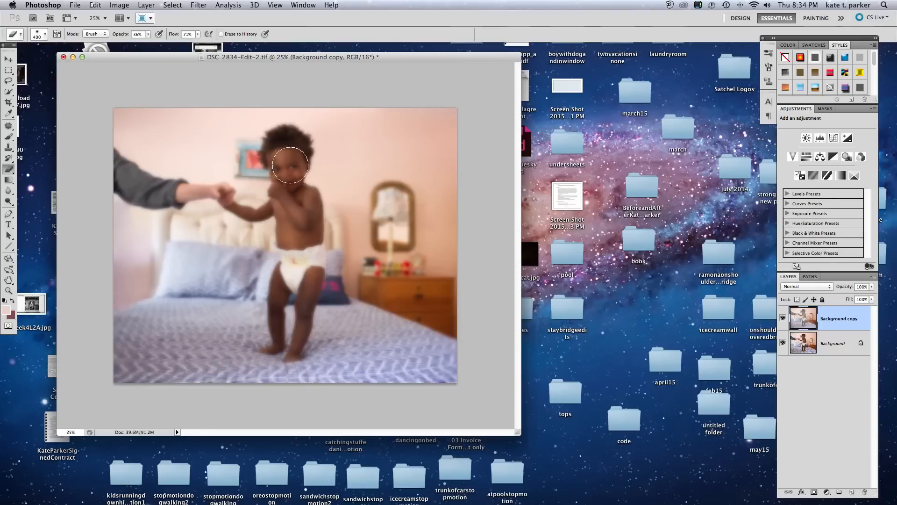
pyautogui.press('[')
pyautogui.moveTo(286, 167)
pyautogui.mouseDown()
pyautogui.moveTo(285, 142)
pyautogui.moveTo(266, 161)
pyautogui.moveTo(299, 136)
pyautogui.moveTo(295, 206)
pyautogui.moveTo(293, 179)
pyautogui.moveTo(276, 197)
pyautogui.moveTo(278, 229)
pyautogui.moveTo(296, 237)
pyautogui.moveTo(309, 197)
pyautogui.moveTo(307, 304)
pyautogui.moveTo(294, 346)
pyautogui.moveTo(277, 339)
pyautogui.moveTo(278, 291)
pyautogui.moveTo(259, 323)
pyautogui.moveTo(198, 370)
pyautogui.moveTo(172, 374)
pyautogui.moveTo(147, 322)
pyautogui.moveTo(150, 307)
pyautogui.moveTo(115, 346)
pyautogui.moveTo(186, 386)
pyautogui.moveTo(272, 306)
pyautogui.moveTo(301, 365)
pyautogui.moveTo(339, 378)
pyautogui.moveTo(373, 374)
pyautogui.moveTo(377, 332)
pyautogui.moveTo(405, 355)
pyautogui.moveTo(334, 359)
pyautogui.moveTo(245, 257)
pyautogui.moveTo(206, 272)
pyautogui.moveTo(197, 231)
pyautogui.moveTo(214, 190)
pyautogui.moveTo(190, 195)
pyautogui.moveTo(156, 169)
pyautogui.moveTo(134, 183)
pyautogui.moveTo(124, 174)
pyautogui.moveTo(143, 201)
pyautogui.moveTo(179, 179)
pyautogui.moveTo(226, 211)
pyautogui.moveTo(262, 182)
pyautogui.moveTo(272, 143)
pyautogui.moveTo(263, 137)
pyautogui.moveTo(322, 197)
pyautogui.moveTo(316, 295)
pyautogui.moveTo(290, 352)
pyautogui.mouseUp()
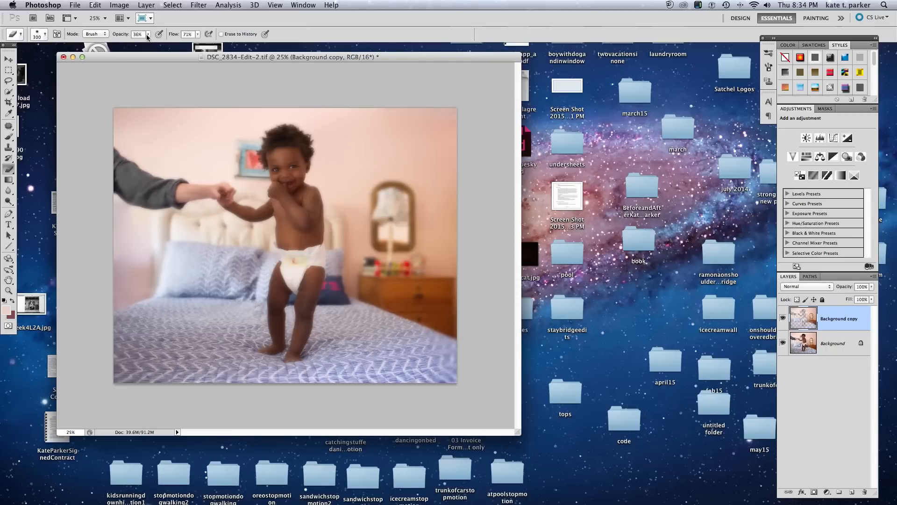
# Step: Fully erase the blur over the child's face and body with a 200 px eraser at 100% opacity
pyautogui.moveTo(148, 35); pyautogui.dragTo(180, 44)
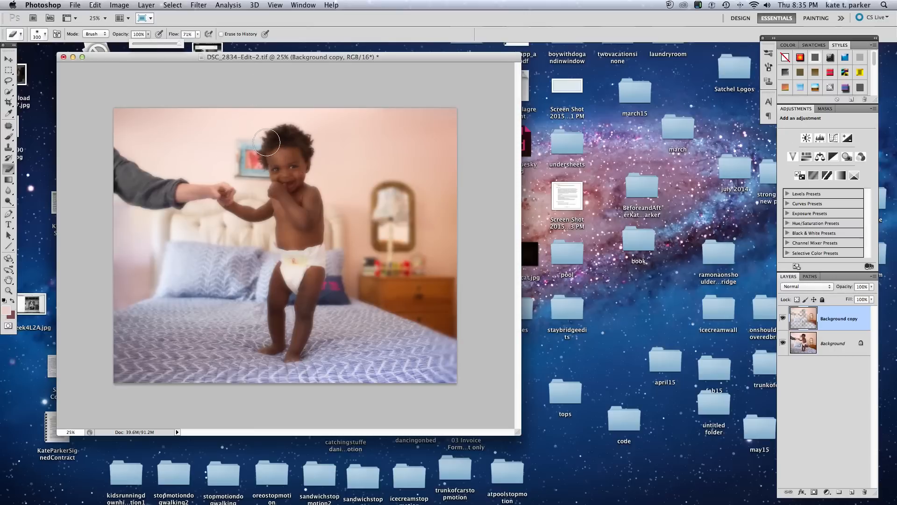
pyautogui.press('[')
pyautogui.press('[')
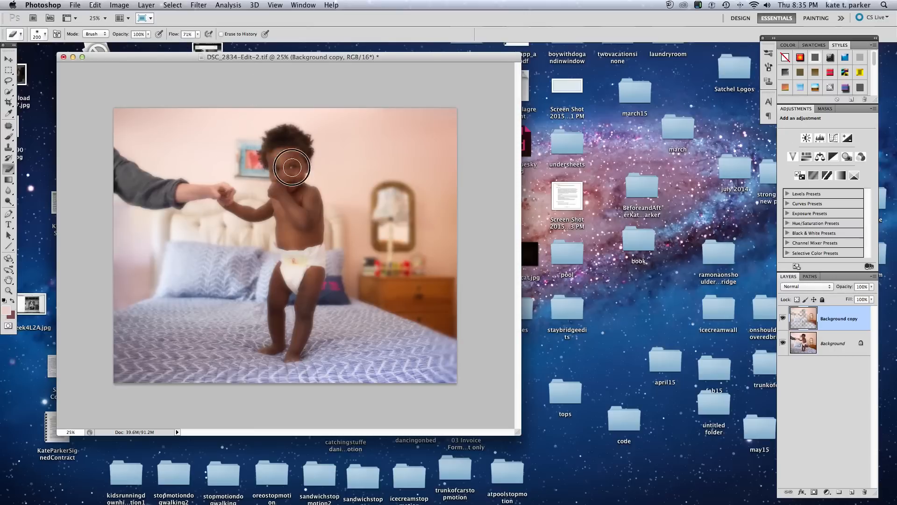
pyautogui.moveTo(292, 167)
pyautogui.mouseDown()
pyautogui.moveTo(305, 145)
pyautogui.moveTo(277, 138)
pyautogui.moveTo(265, 153)
pyautogui.moveTo(273, 212)
pyautogui.moveTo(224, 201)
pyautogui.moveTo(265, 215)
pyautogui.moveTo(286, 198)
pyautogui.moveTo(302, 249)
pyautogui.moveTo(315, 232)
pyautogui.moveTo(308, 193)
pyautogui.moveTo(320, 266)
pyautogui.moveTo(290, 364)
pyautogui.moveTo(290, 336)
pyautogui.moveTo(270, 348)
pyautogui.moveTo(278, 263)
pyautogui.moveTo(295, 282)
pyautogui.moveTo(278, 227)
pyautogui.moveTo(164, 182)
pyautogui.moveTo(195, 189)
pyautogui.moveTo(168, 206)
pyautogui.moveTo(154, 180)
pyautogui.moveTo(143, 176)
pyautogui.moveTo(129, 188)
pyautogui.moveTo(124, 172)
pyautogui.moveTo(200, 203)
pyautogui.moveTo(223, 186)
pyautogui.moveTo(264, 221)
pyautogui.moveTo(295, 219)
pyautogui.moveTo(276, 338)
pyautogui.moveTo(272, 330)
pyautogui.moveTo(296, 354)
pyautogui.moveTo(266, 357)
pyautogui.moveTo(296, 337)
pyautogui.moveTo(316, 255)
pyautogui.mouseUp()
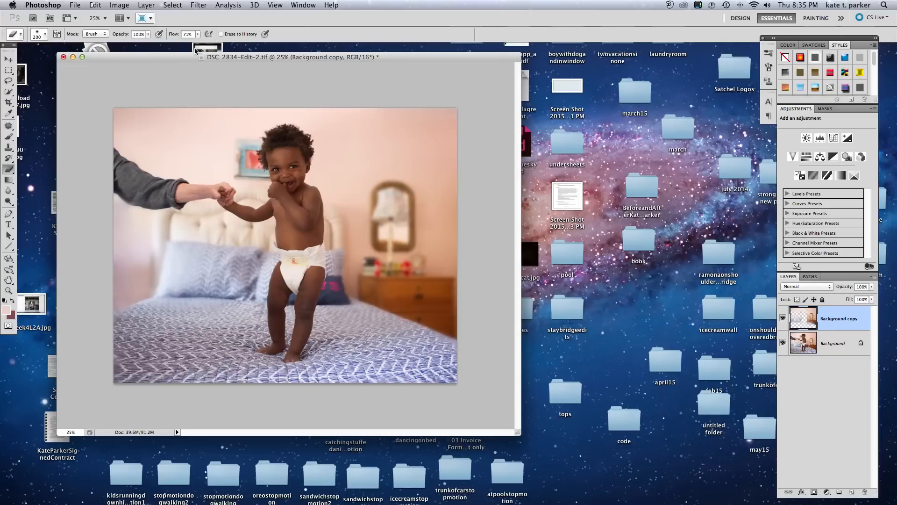
# Step: Flatten the image and duplicate the background layer as Background copy
pyautogui.click(146, 5)
pyautogui.click(180, 368)
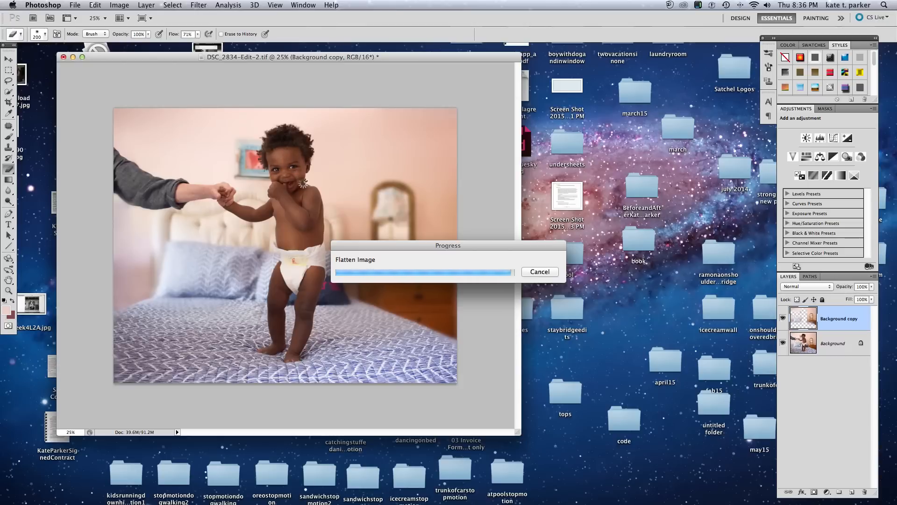
pyautogui.click(147, 6)
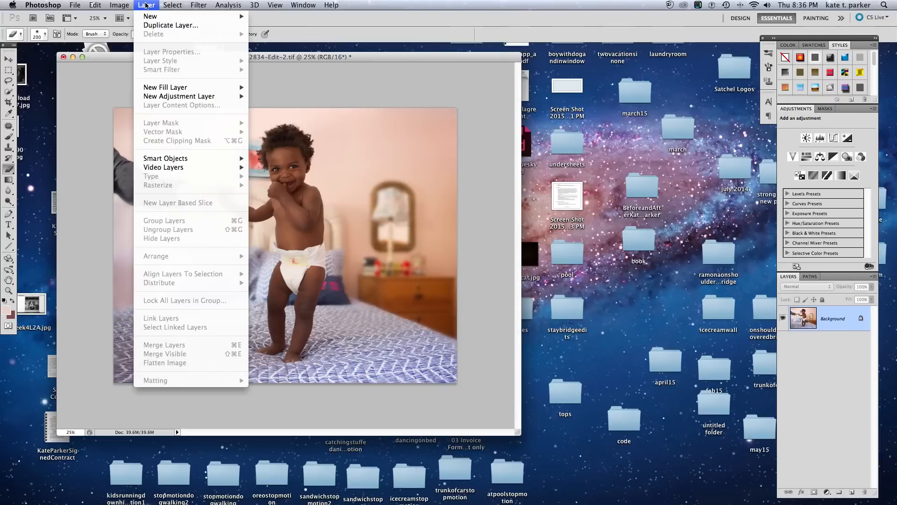
pyautogui.click(171, 25)
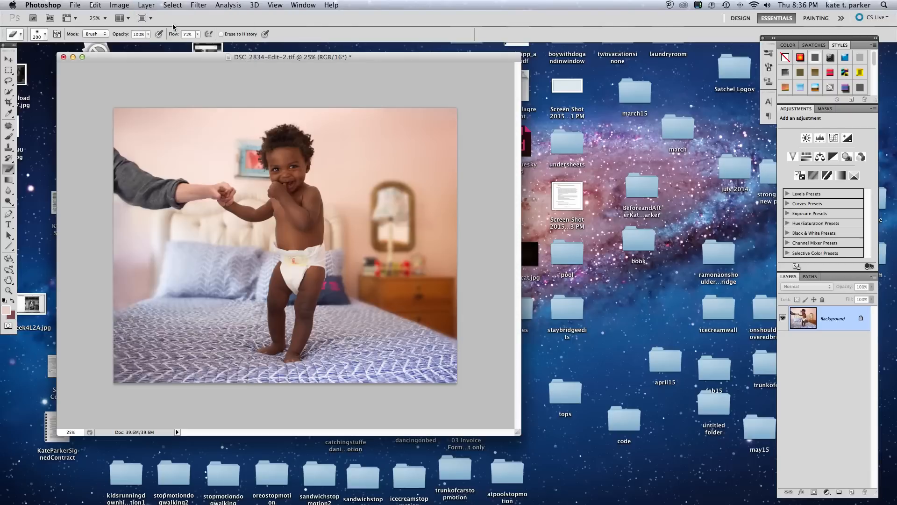
pyautogui.click(538, 220)
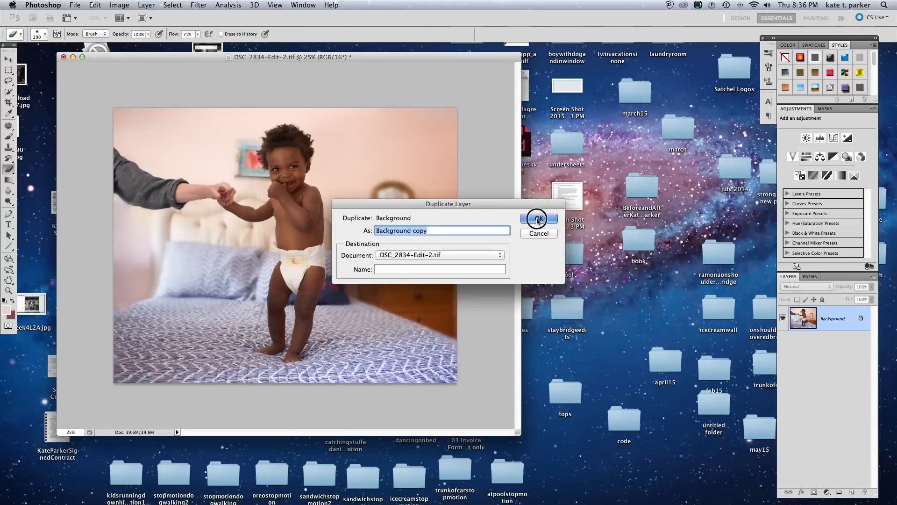
# Step: Apply a Gaussian Blur with a 2.0 pixel radius to the Background copy layer
pyautogui.click(9, 290)
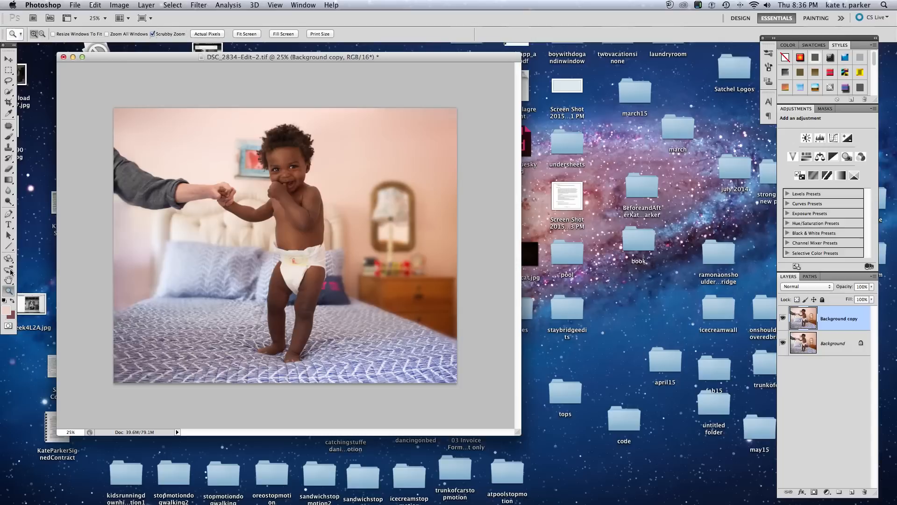
pyautogui.click(287, 176)
pyautogui.click(294, 149)
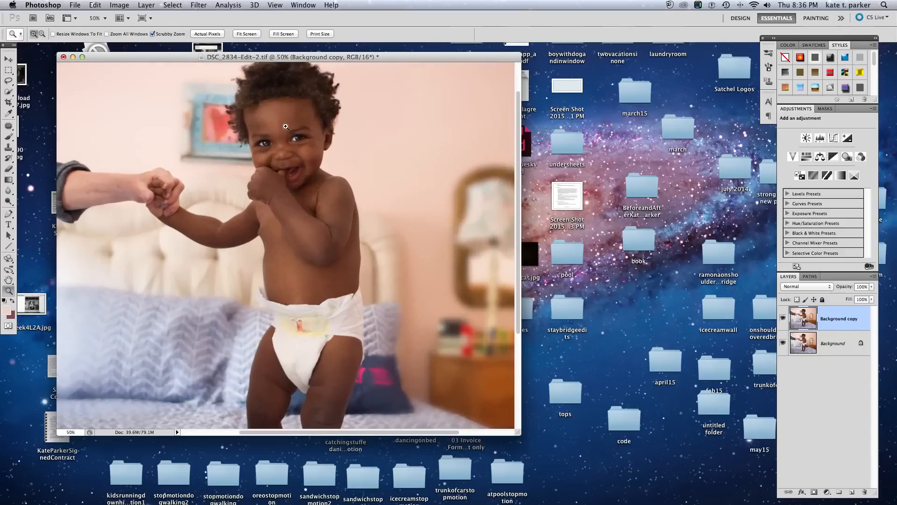
pyautogui.click(189, 5)
pyautogui.click(189, 5)
pyautogui.click(189, 5)
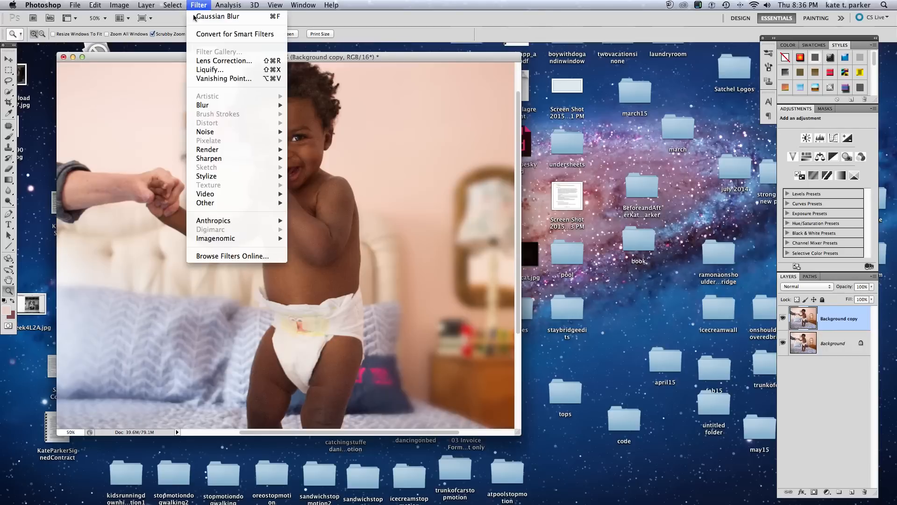
pyautogui.moveTo(205, 105)
pyautogui.click(321, 140)
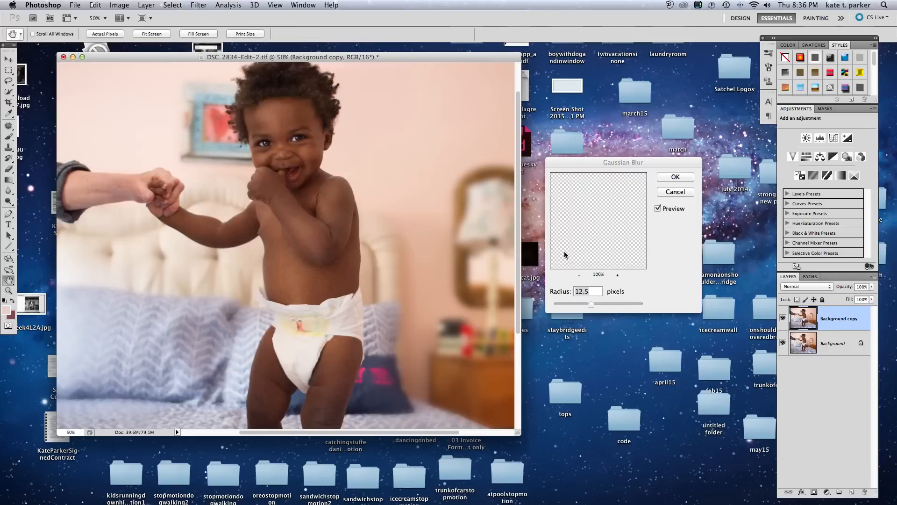
pyautogui.moveTo(590, 302); pyautogui.dragTo(562, 308)
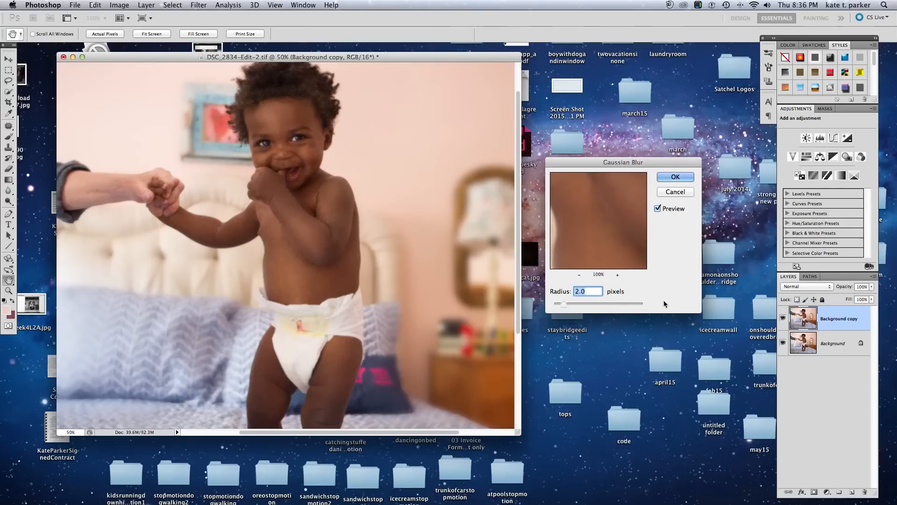
pyautogui.click(676, 177)
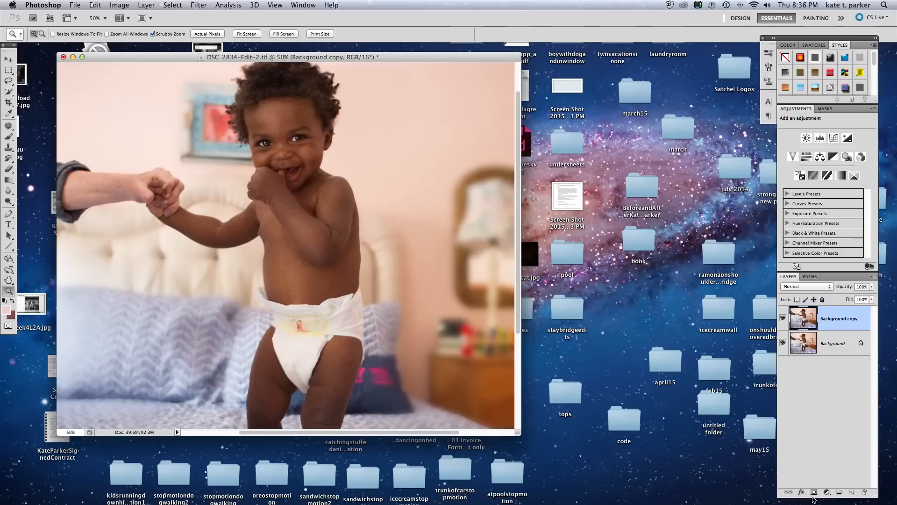
# Step: Add a layer mask to the blurred Background copy layer and invert the mask to black
pyautogui.click(814, 492)
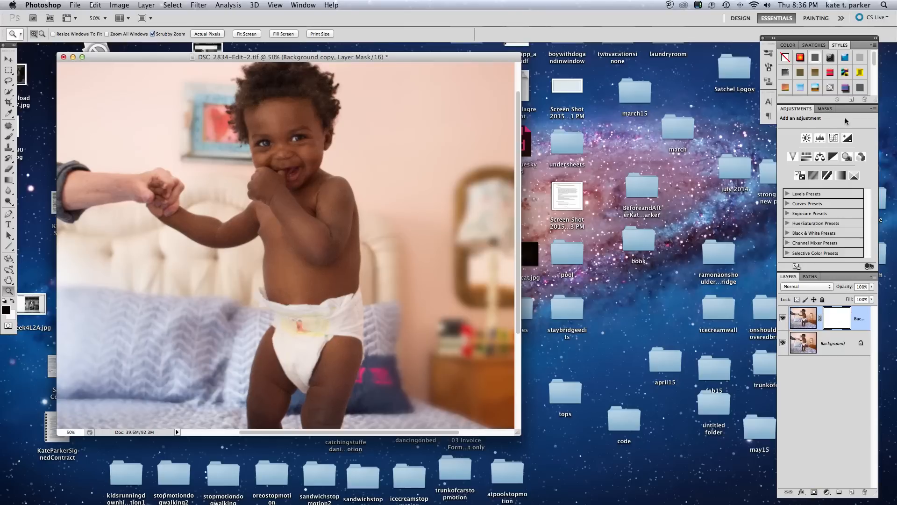
pyautogui.click(823, 108)
pyautogui.click(855, 214)
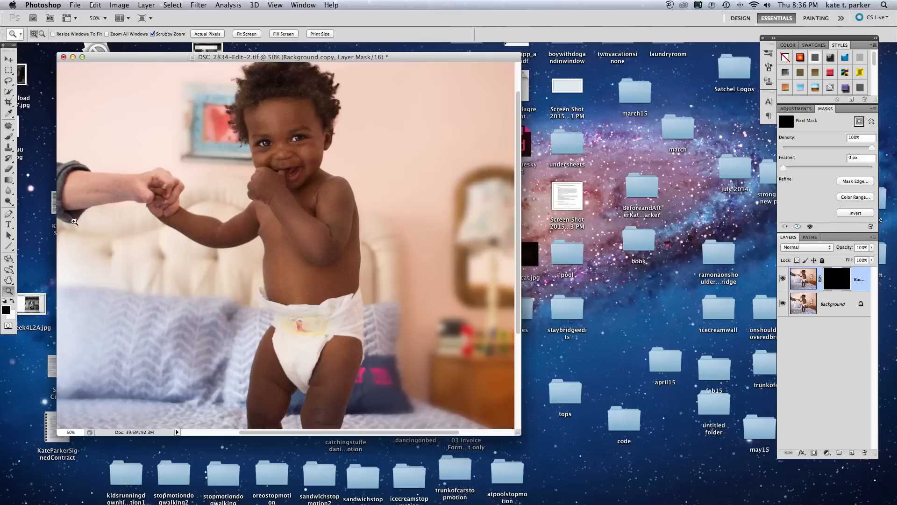
# Step: Paint white on the mask over the child's face, arms and torso with a brush up to 50 px at 48% opacity
pyautogui.click(12, 302)
pyautogui.click(9, 136)
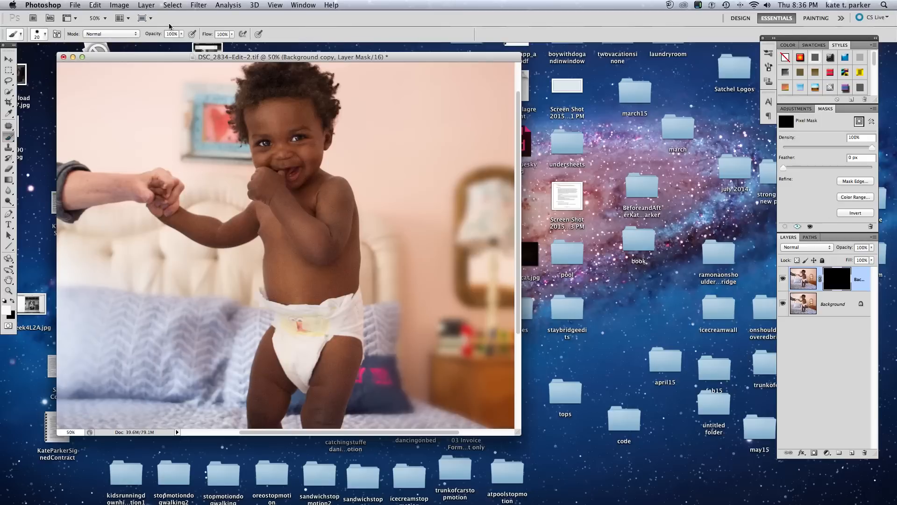
pyautogui.moveTo(183, 35); pyautogui.dragTo(159, 45)
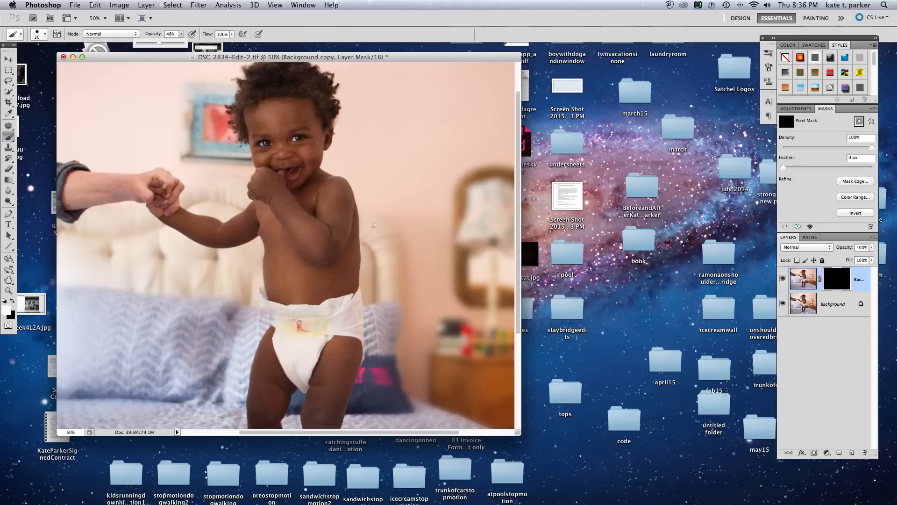
pyautogui.press(']')
pyautogui.moveTo(300, 151)
pyautogui.mouseDown()
pyautogui.moveTo(318, 134)
pyautogui.moveTo(289, 110)
pyautogui.moveTo(280, 142)
pyautogui.moveTo(265, 108)
pyautogui.moveTo(257, 129)
pyautogui.moveTo(250, 121)
pyautogui.moveTo(284, 134)
pyautogui.moveTo(307, 112)
pyautogui.moveTo(281, 109)
pyautogui.moveTo(300, 116)
pyautogui.moveTo(311, 148)
pyautogui.moveTo(255, 154)
pyautogui.moveTo(263, 160)
pyautogui.moveTo(274, 151)
pyautogui.moveTo(277, 165)
pyautogui.moveTo(300, 160)
pyautogui.moveTo(293, 161)
pyautogui.moveTo(303, 180)
pyautogui.moveTo(265, 179)
pyautogui.moveTo(261, 188)
pyautogui.moveTo(278, 178)
pyautogui.moveTo(285, 215)
pyautogui.moveTo(294, 212)
pyautogui.moveTo(312, 245)
pyautogui.moveTo(318, 223)
pyautogui.moveTo(329, 247)
pyautogui.moveTo(340, 220)
pyautogui.moveTo(339, 230)
pyautogui.moveTo(329, 224)
pyautogui.moveTo(328, 190)
pyautogui.moveTo(334, 222)
pyautogui.moveTo(305, 247)
pyautogui.moveTo(270, 232)
pyautogui.moveTo(279, 282)
pyautogui.moveTo(283, 251)
pyautogui.moveTo(301, 295)
pyautogui.moveTo(314, 273)
pyautogui.moveTo(325, 290)
pyautogui.moveTo(349, 279)
pyautogui.mouseUp()
pyautogui.press(']')
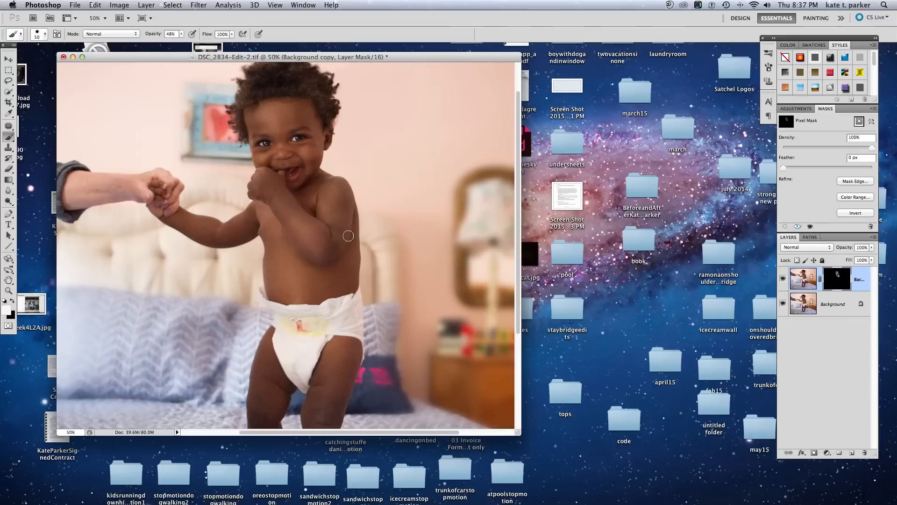
pyautogui.moveTo(178, 211)
pyautogui.mouseDown()
pyautogui.moveTo(201, 233)
pyautogui.moveTo(247, 233)
pyautogui.moveTo(267, 212)
pyautogui.moveTo(263, 185)
pyautogui.moveTo(294, 207)
pyautogui.moveTo(319, 239)
pyautogui.moveTo(310, 252)
pyautogui.moveTo(337, 249)
pyautogui.mouseUp()
pyautogui.moveTo(258, 124)
pyautogui.mouseDown()
pyautogui.moveTo(282, 137)
pyautogui.moveTo(302, 115)
pyautogui.moveTo(319, 129)
pyautogui.moveTo(321, 150)
pyautogui.moveTo(278, 144)
pyautogui.moveTo(258, 156)
pyautogui.moveTo(313, 161)
pyautogui.mouseUp()
pyautogui.press('super+minus')
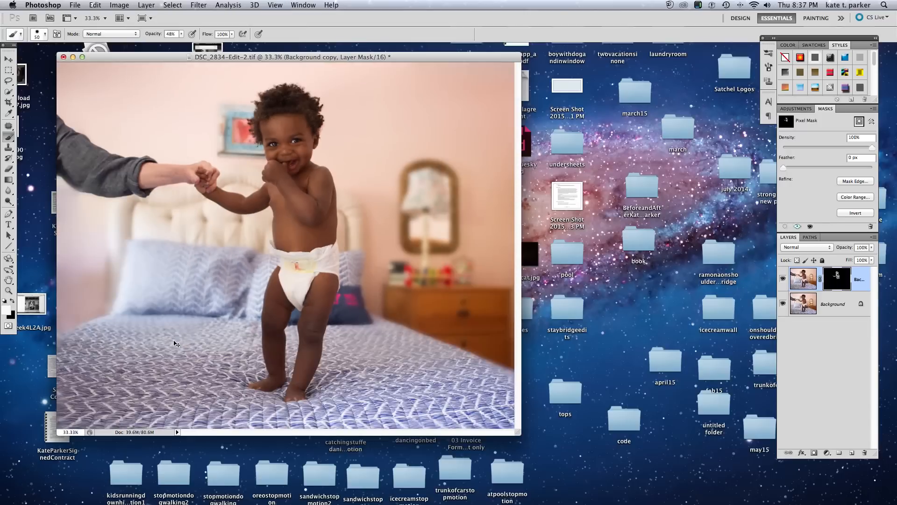
pyautogui.press('super+minus')
# Step: Switch to Finder and open the Light Leaks folder inside the JD Force of Nature pack in the texture folder
pyautogui.click(694, 479)
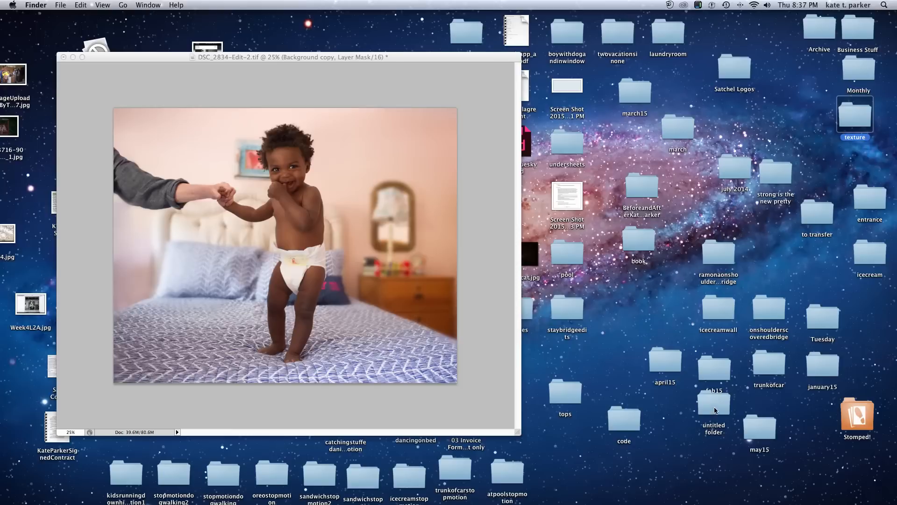
pyautogui.doubleClick(853, 115)
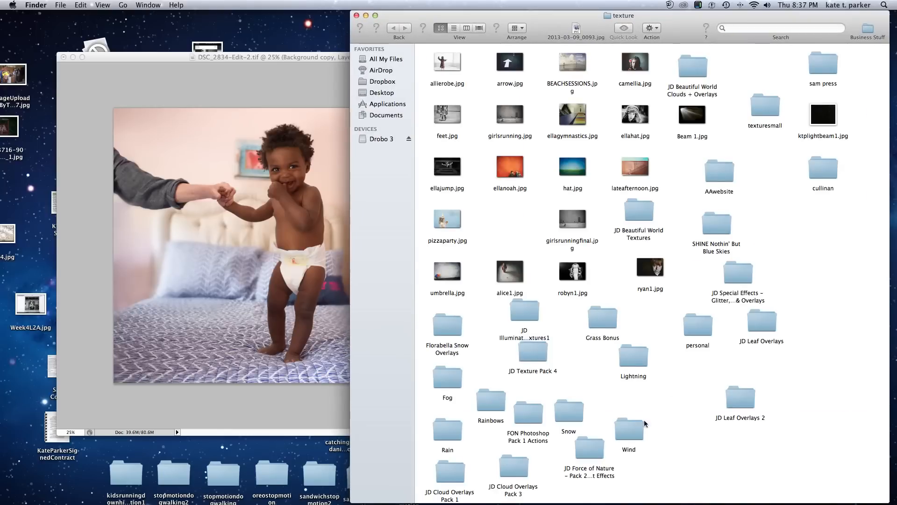
pyautogui.click(592, 452)
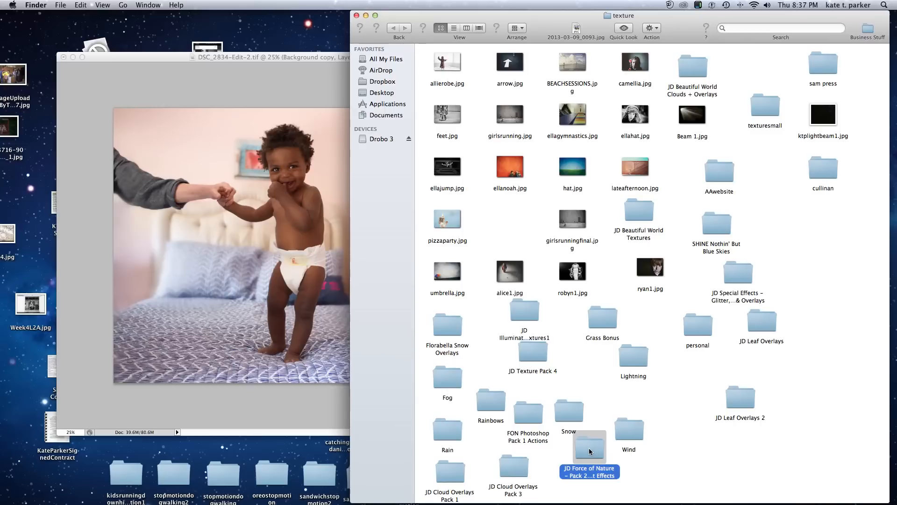
pyautogui.doubleClick(590, 448)
pyautogui.doubleClick(555, 119)
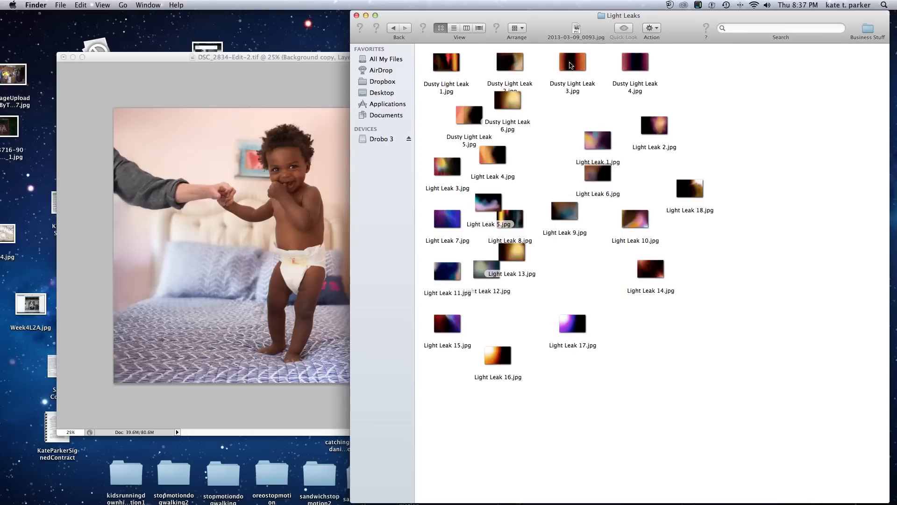
# Step: Place Light Leak 13.jpg into the Photoshop portrait, mirrored horizontally and scaled to about 221% width and 262% height
pyautogui.moveTo(518, 256); pyautogui.dragTo(191, 206)
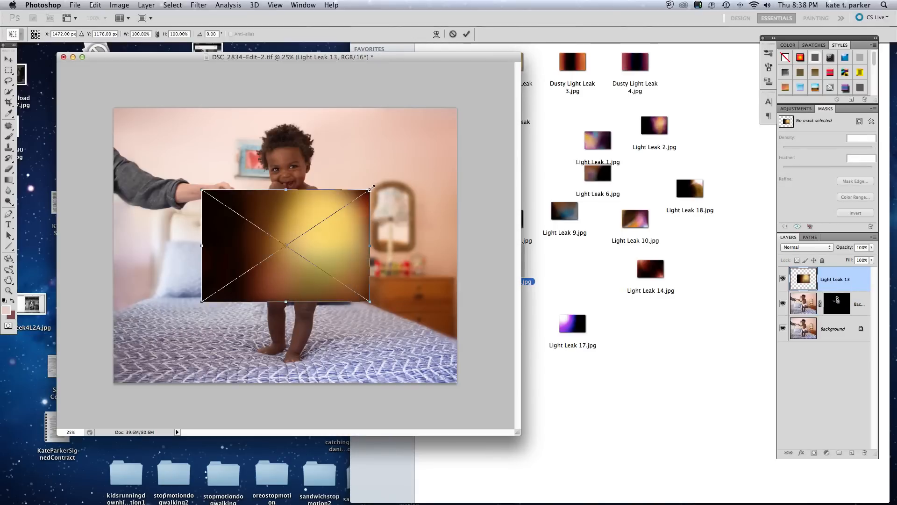
pyautogui.moveTo(374, 187); pyautogui.dragTo(77, 89)
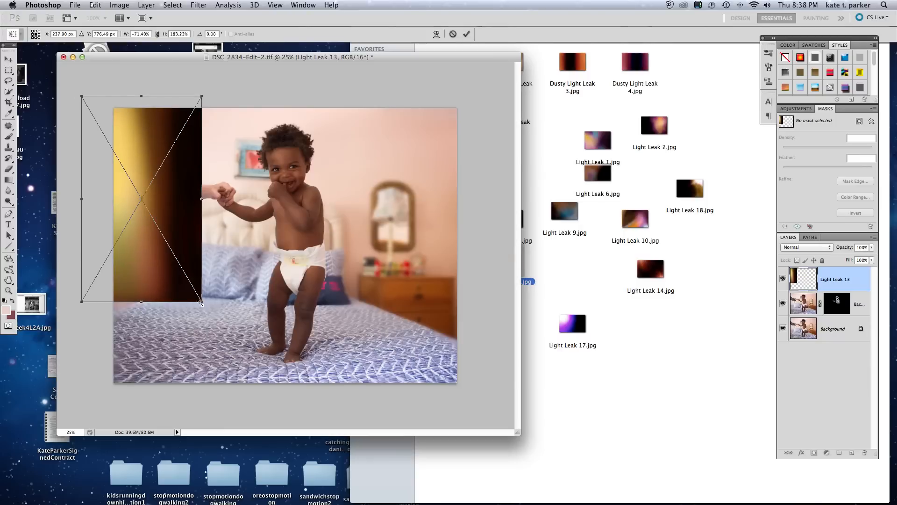
pyautogui.moveTo(206, 302); pyautogui.dragTo(450, 385)
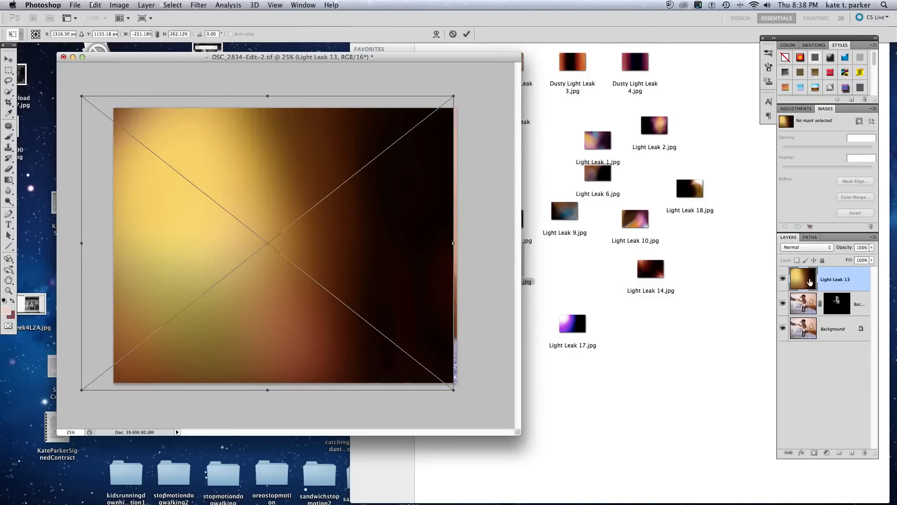
# Step: Set the Light Leak 13 layer to Screen, enlarge it to about 251% by 280% and shift its glow toward the photo's left edge
pyautogui.click(811, 247)
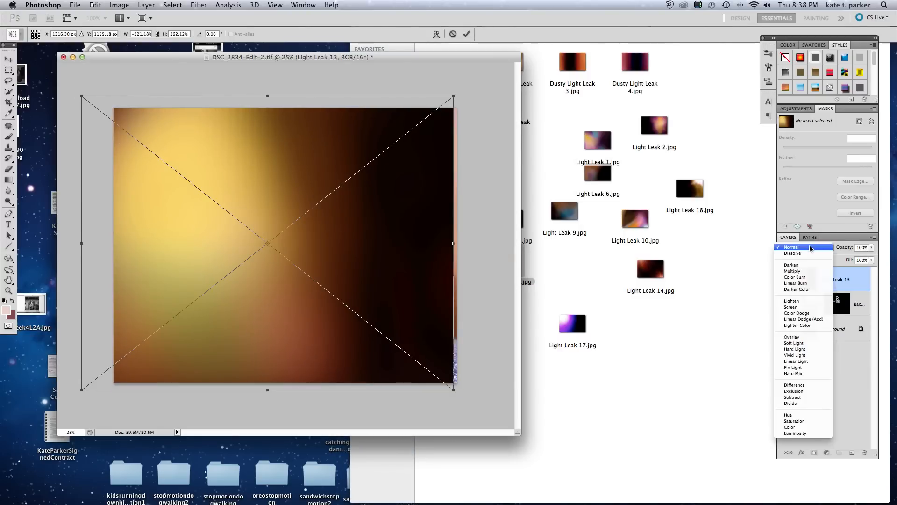
pyautogui.click(811, 307)
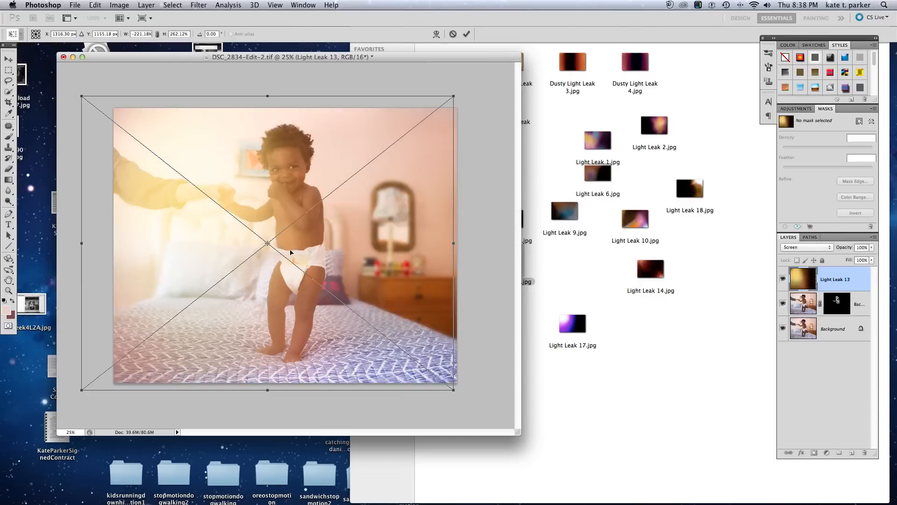
pyautogui.moveTo(290, 252); pyautogui.dragTo(172, 255)
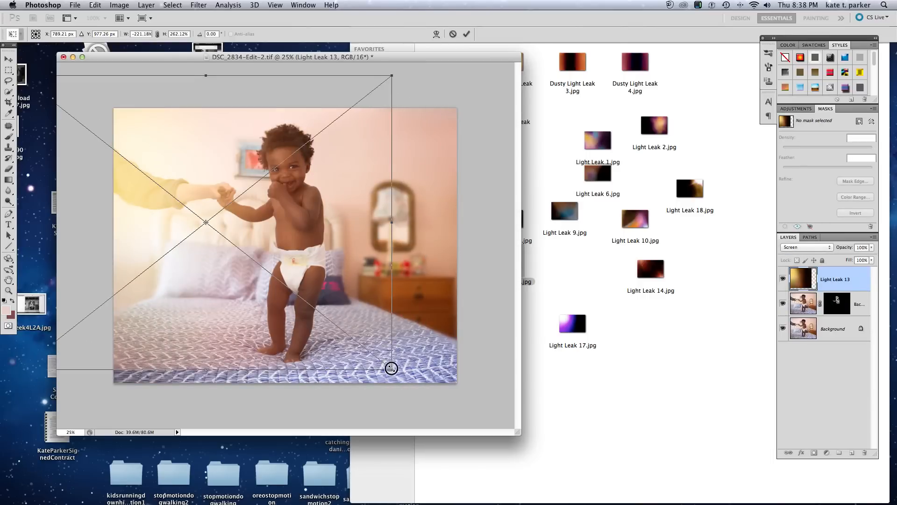
pyautogui.moveTo(390, 366); pyautogui.dragTo(442, 390)
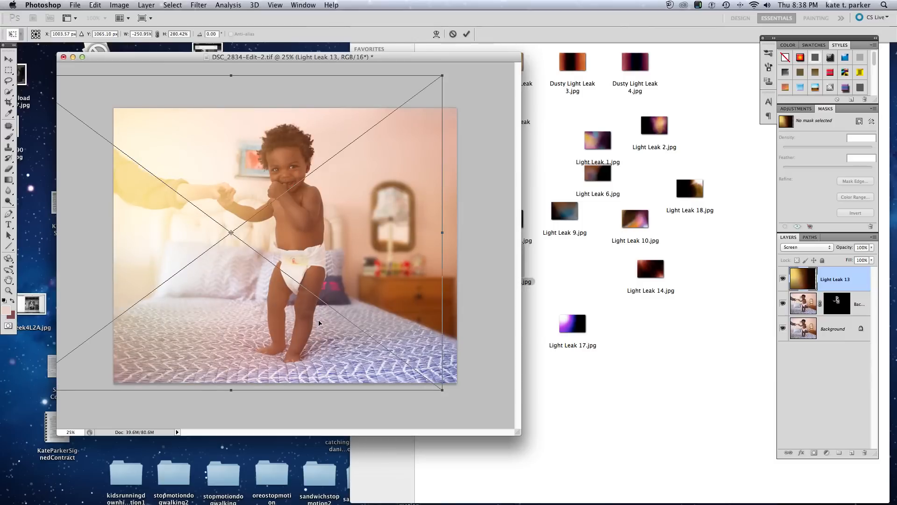
pyautogui.moveTo(312, 334); pyautogui.dragTo(219, 326)
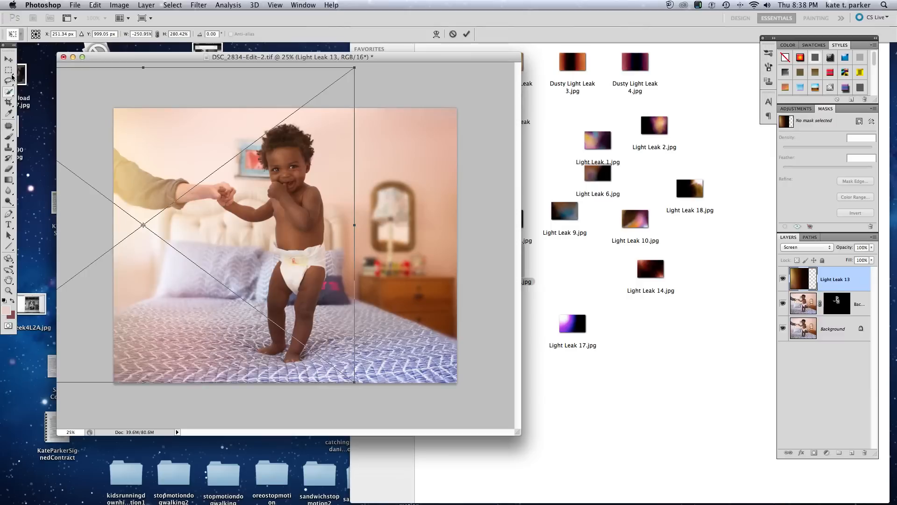
pyautogui.click(8, 59)
pyautogui.click(527, 174)
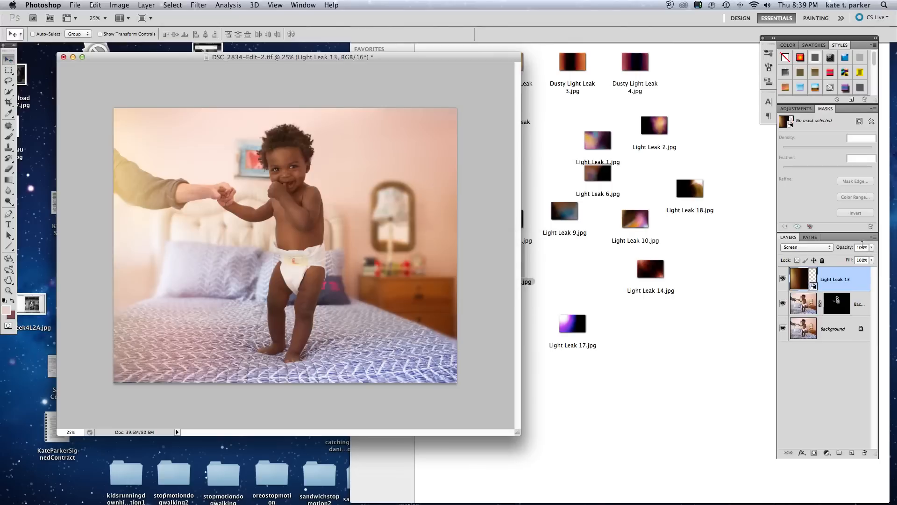
# Step: Reduce the Light Leak 13 layer's opacity to 83% and flatten the image
pyautogui.click(871, 247)
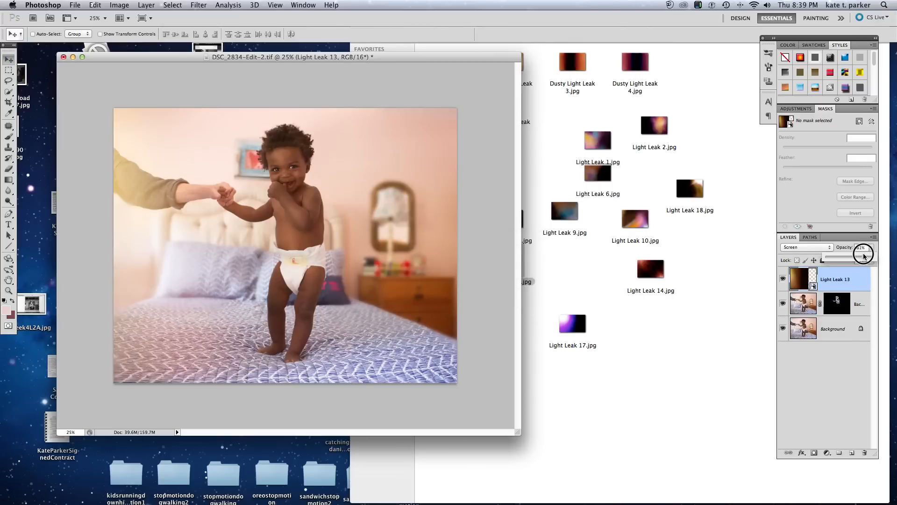
pyautogui.moveTo(871, 257); pyautogui.dragTo(865, 256)
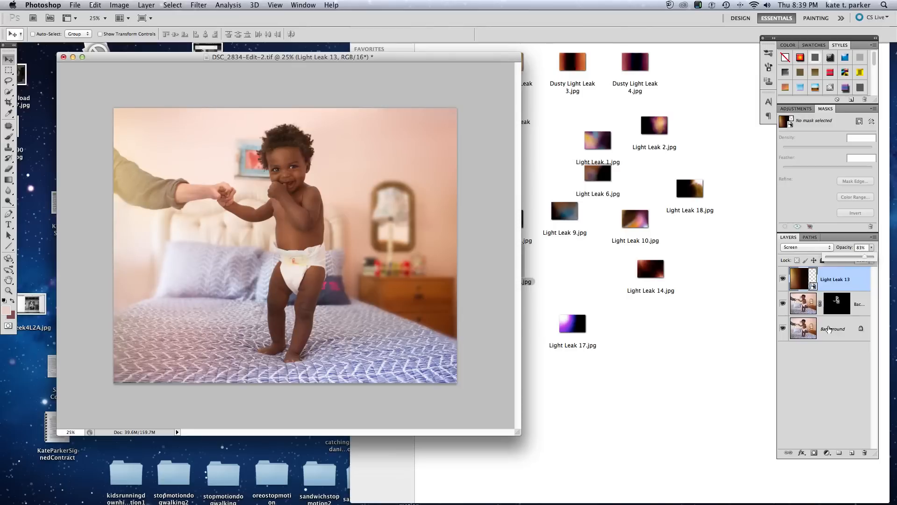
pyautogui.click(202, 6)
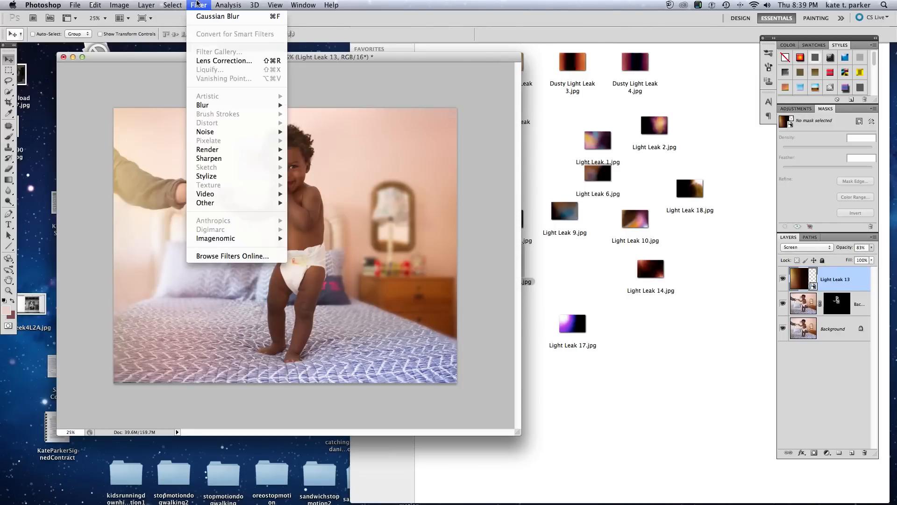
pyautogui.moveTo(139, 5)
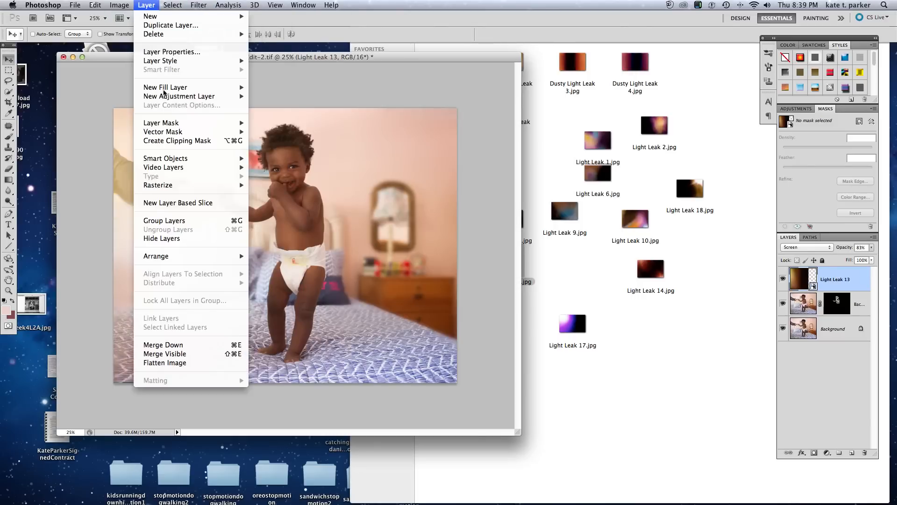
pyautogui.click(178, 363)
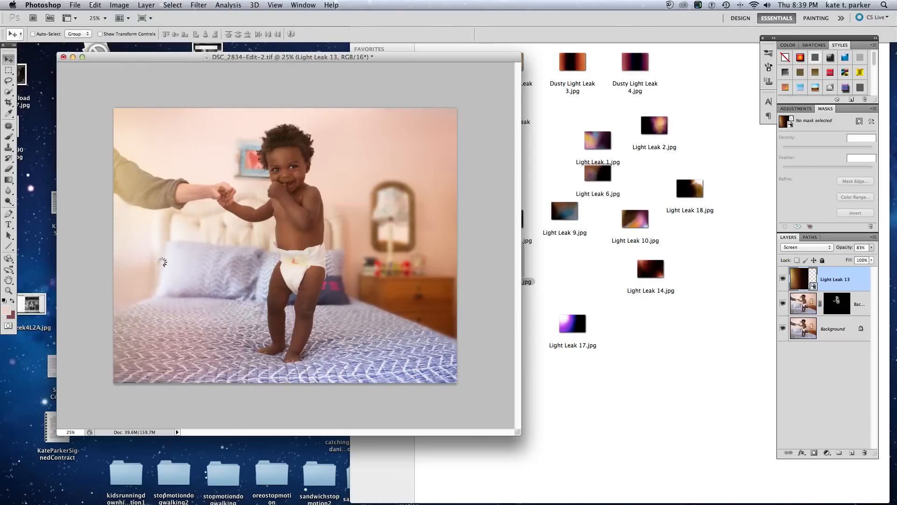
# Step: Remove the printed graphic on the front of the diaper with the Patch tool and deselect
pyautogui.press('j')
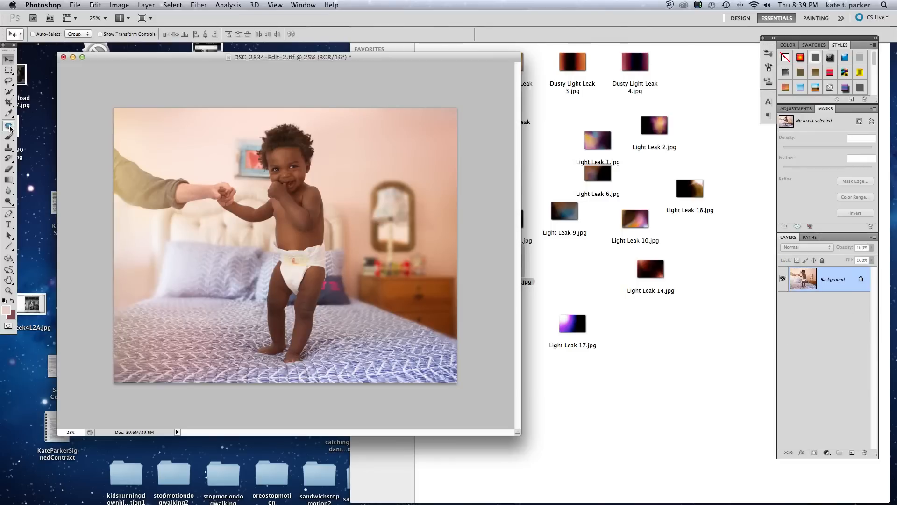
pyautogui.moveTo(296, 261)
pyautogui.mouseDown()
pyautogui.moveTo(284, 257)
pyautogui.moveTo(299, 262)
pyautogui.moveTo(290, 257)
pyautogui.moveTo(289, 265)
pyautogui.moveTo(291, 252)
pyautogui.moveTo(291, 269)
pyautogui.mouseUp()
pyautogui.click(306, 257)
pyautogui.press('super+d')
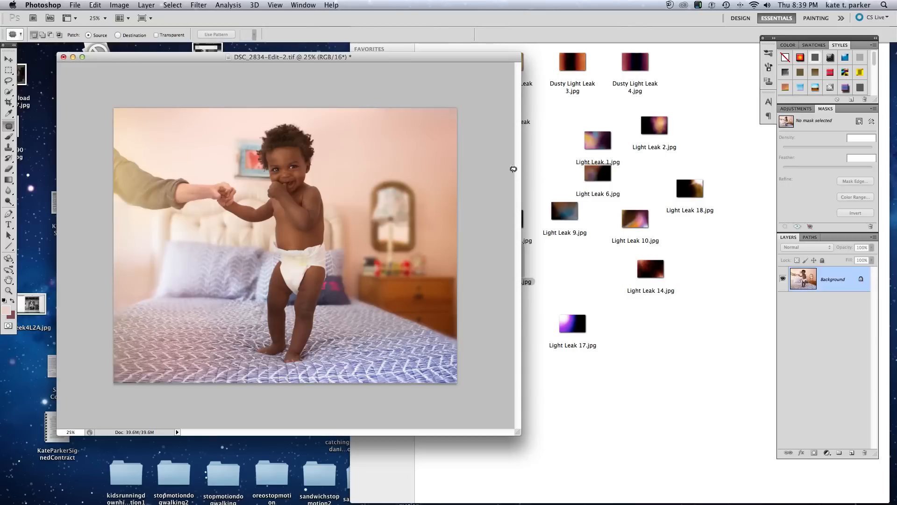